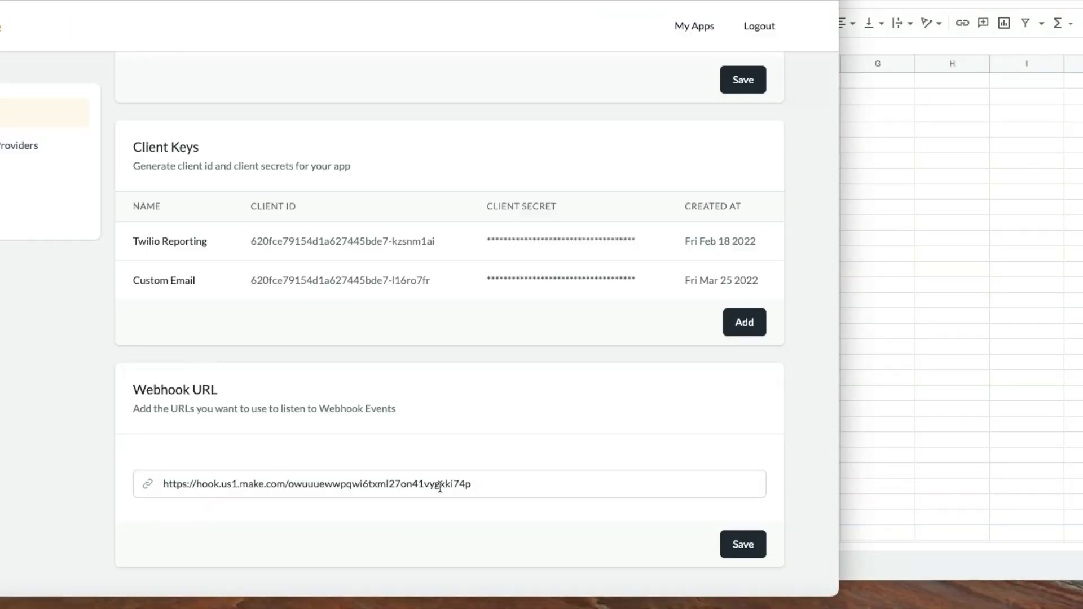
scroll(440, 486, up, 2)
scroll(440, 487, down, 2)
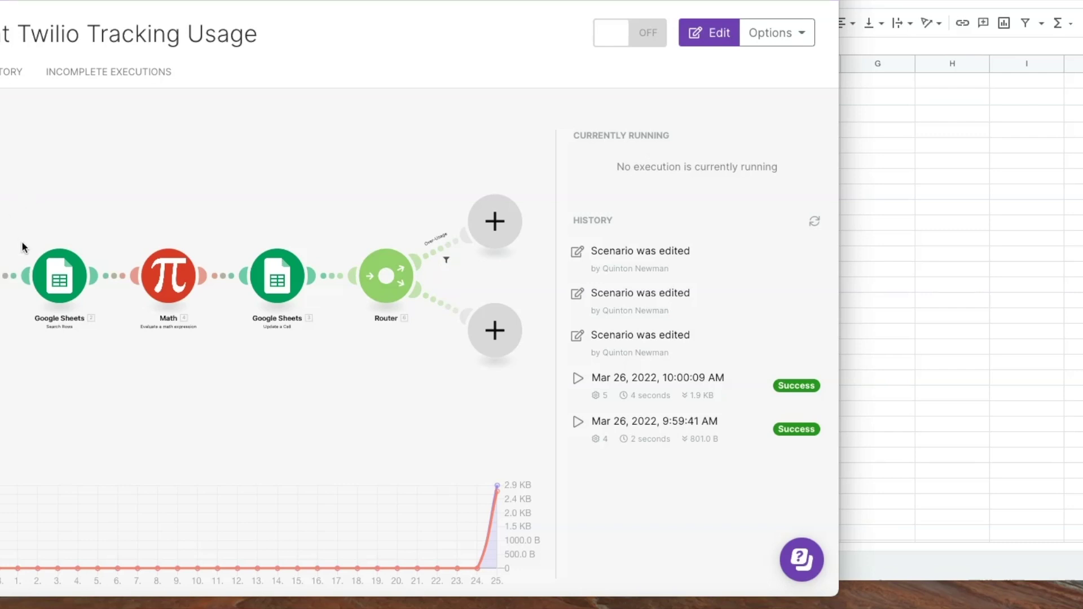
Enter edit mode and review the Search Rows module's settings
click(60, 272)
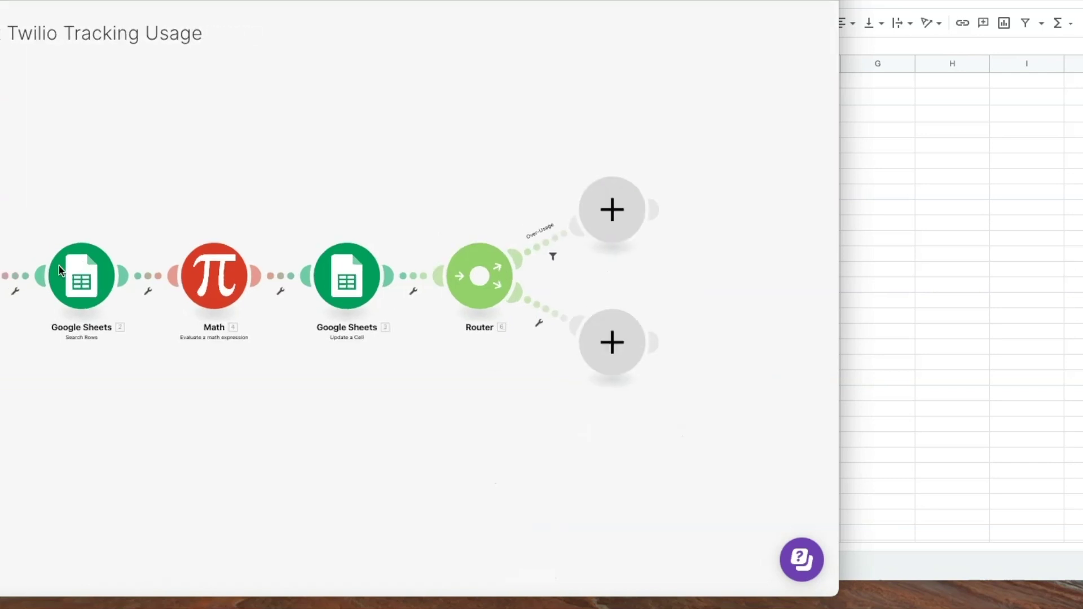
click(138, 302)
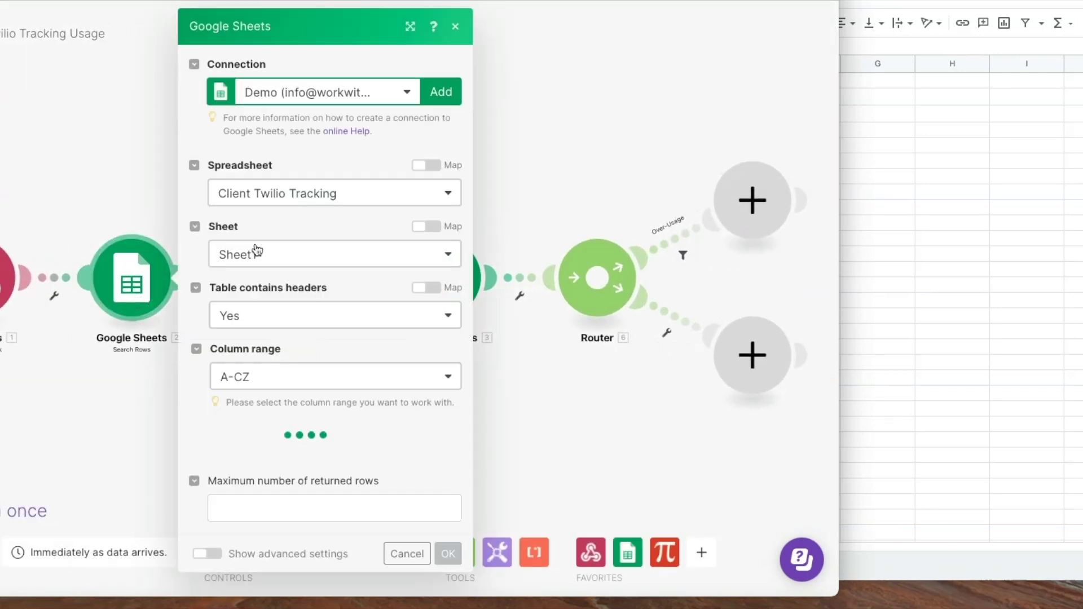
click(95, 392)
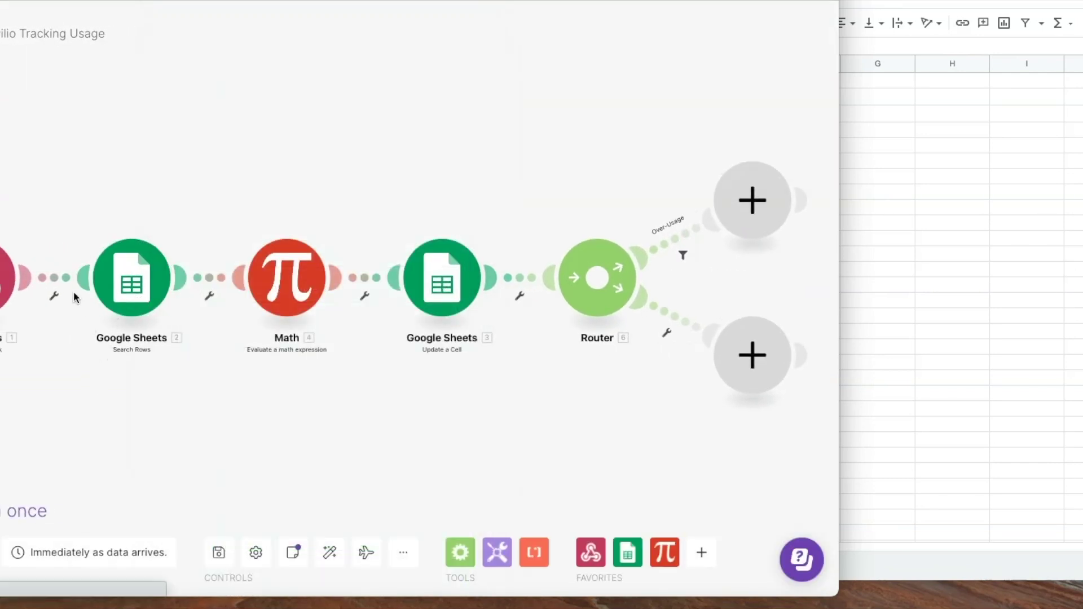
click(126, 285)
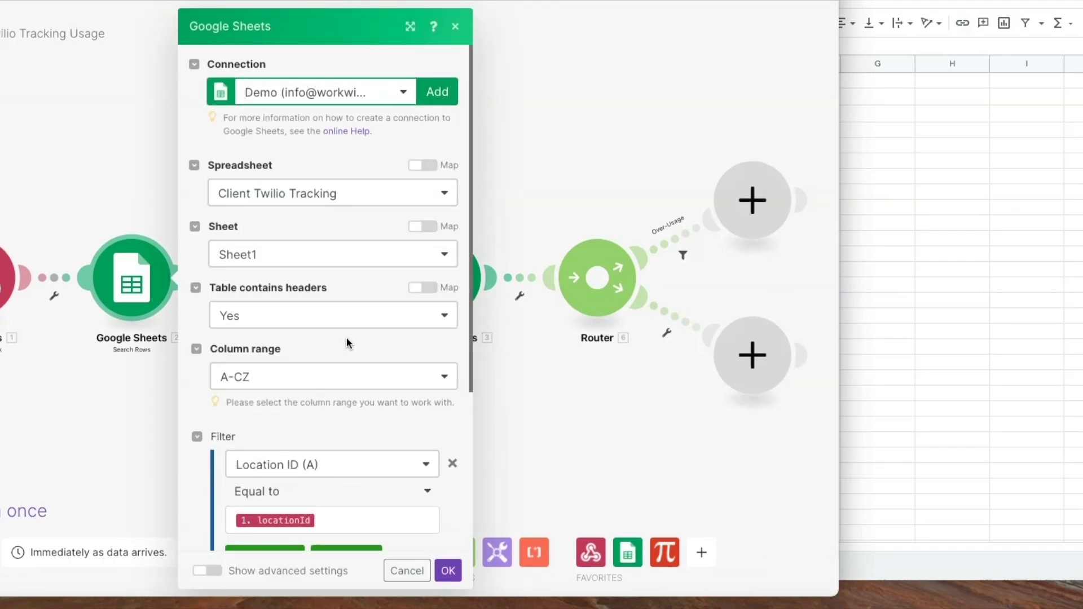
scroll(346, 344, down, 4)
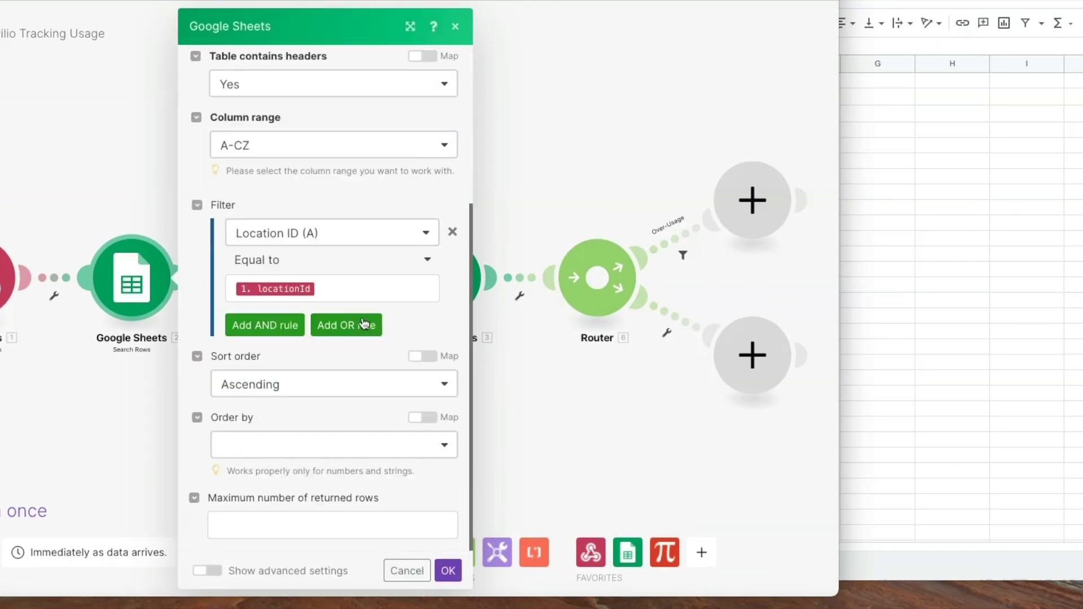
click(597, 350)
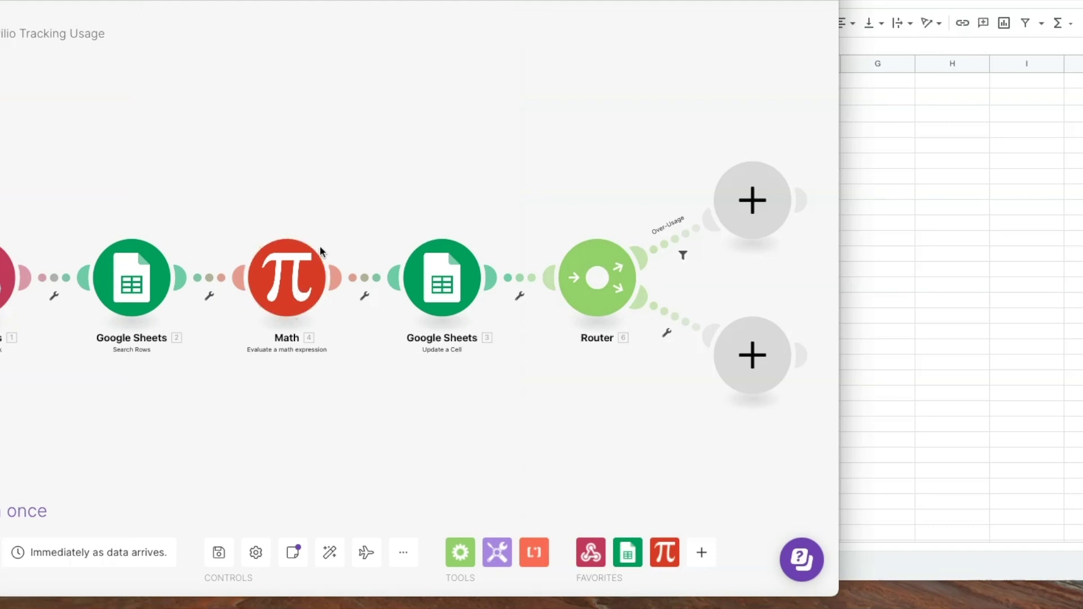
Review the Update a Cell module's settings, then bring up the Client Twilio Tracking spreadsheet
drag(465, 195, 290, 195)
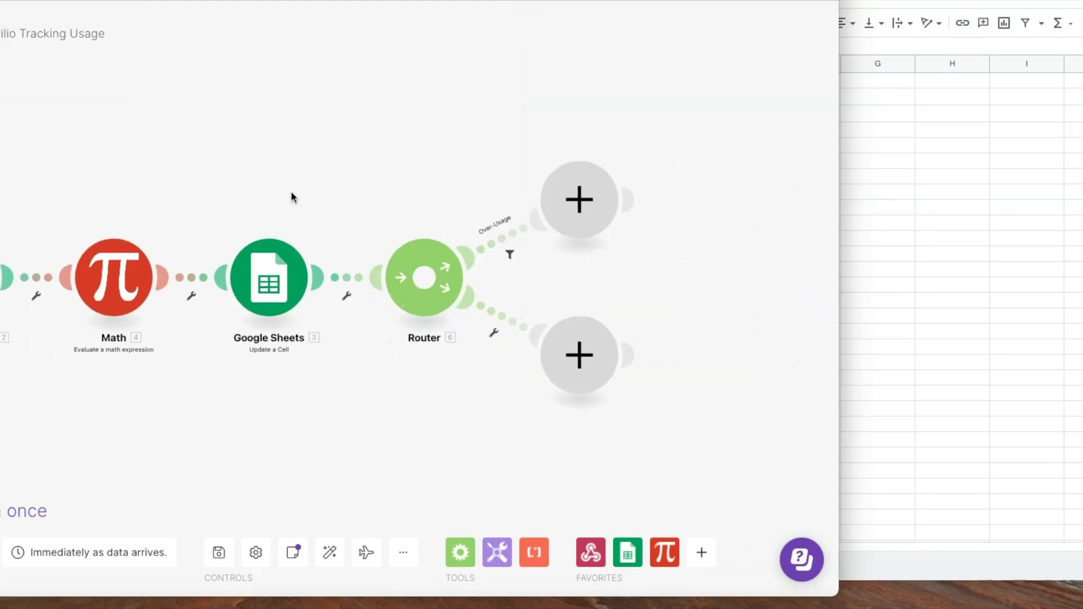
click(281, 270)
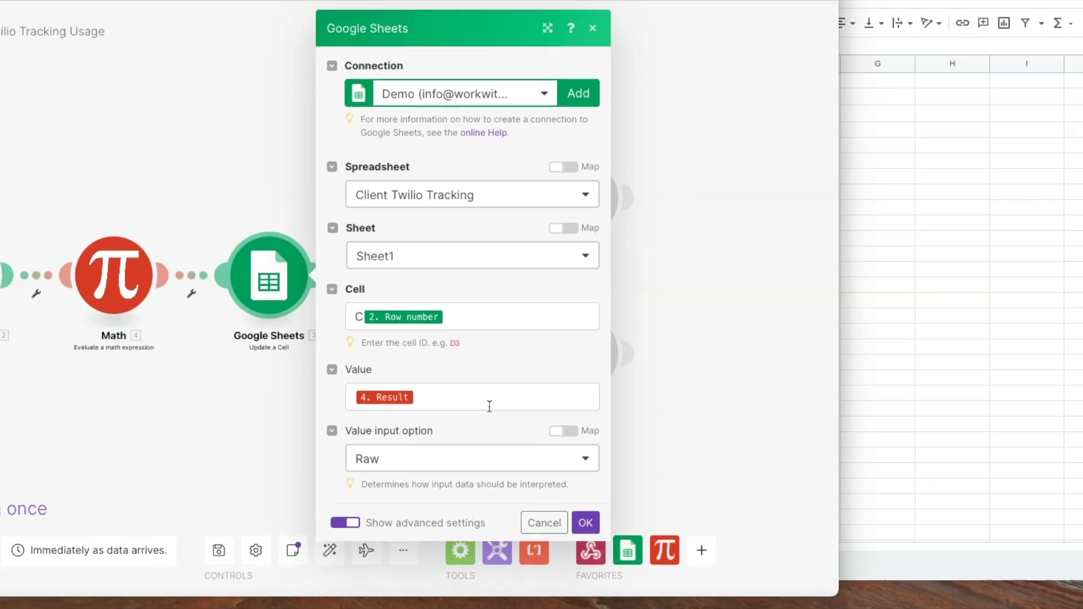
click(1018, 364)
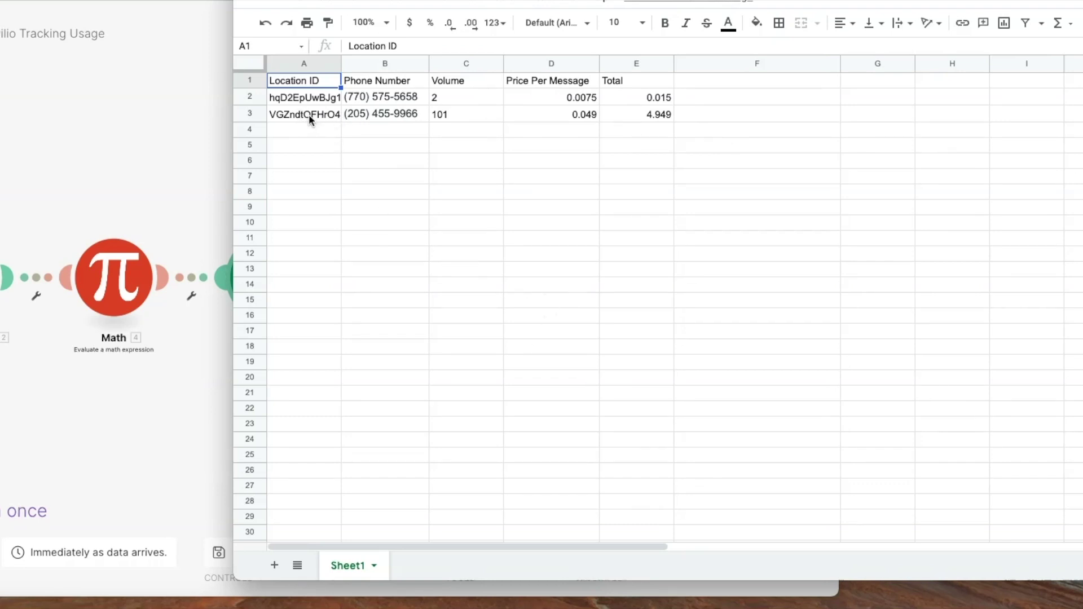
Inspect the row 4 cells beneath the two locations' usage data
click(310, 129)
click(383, 130)
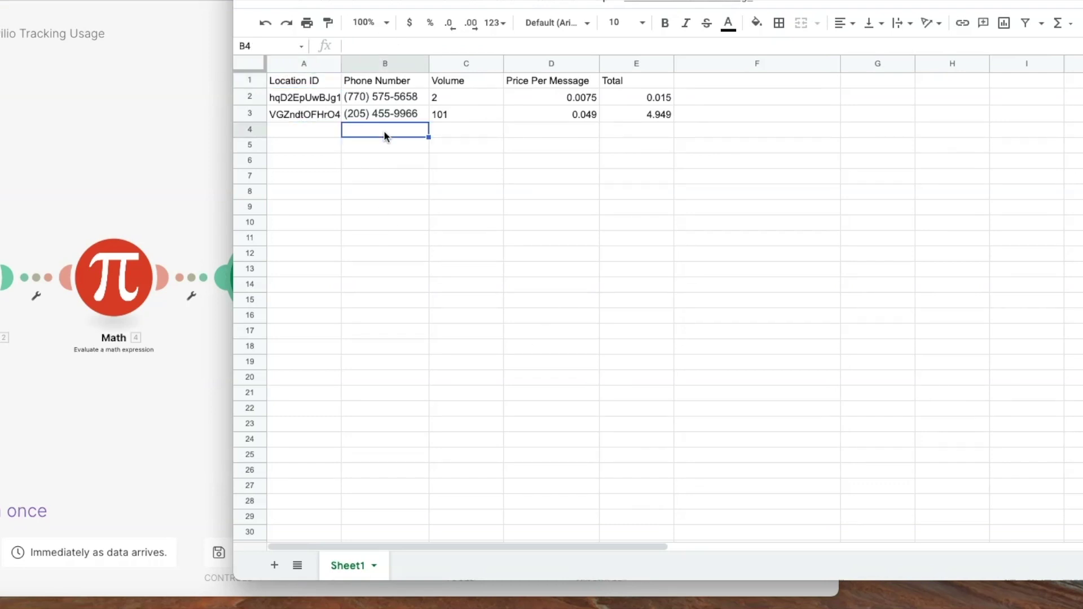
click(449, 129)
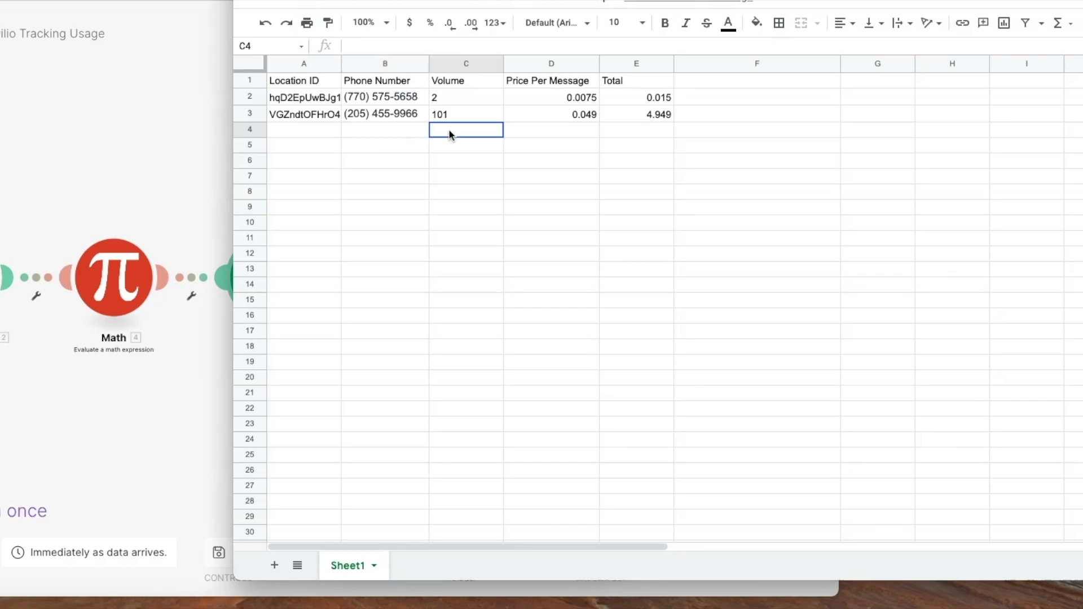
click(532, 130)
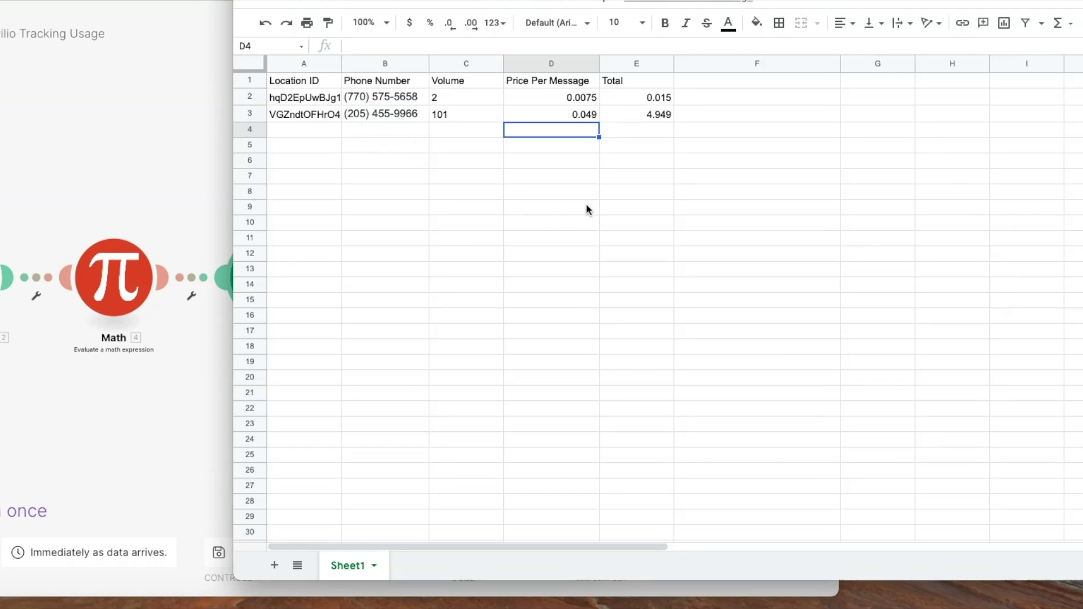
Add a Charged/Credited header in F1 with TRUE in F2 and FALSE in F3
click(734, 85)
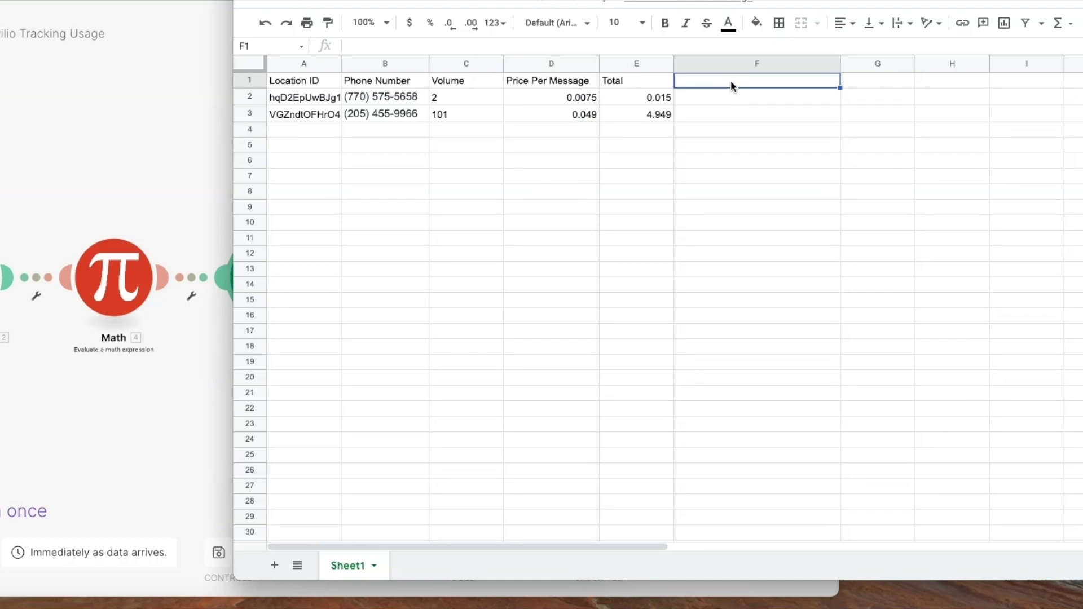
double_click(712, 80)
text(C)
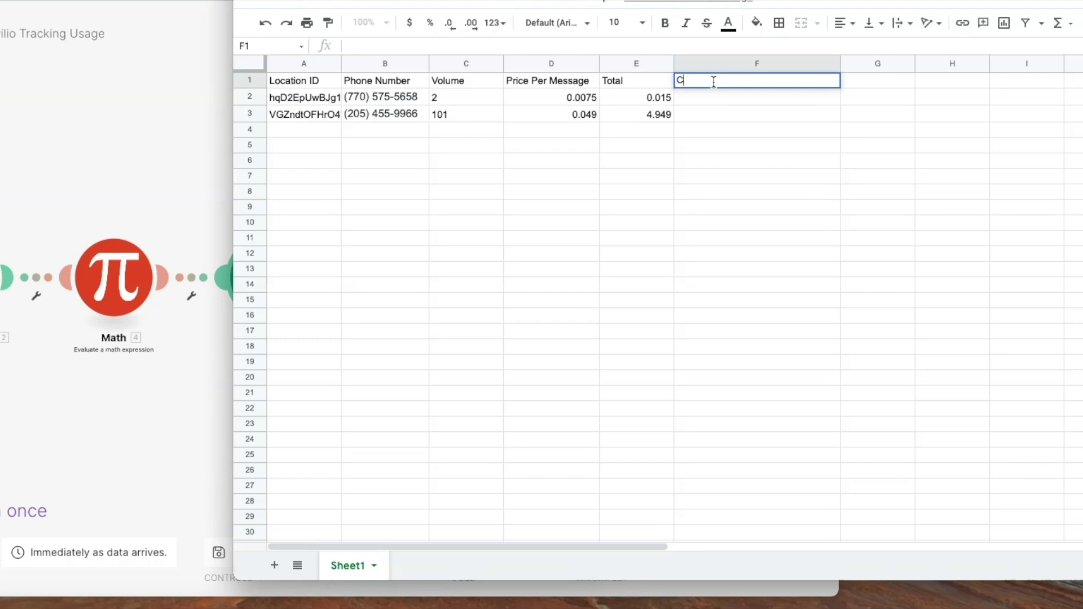
text(harged/Credited)
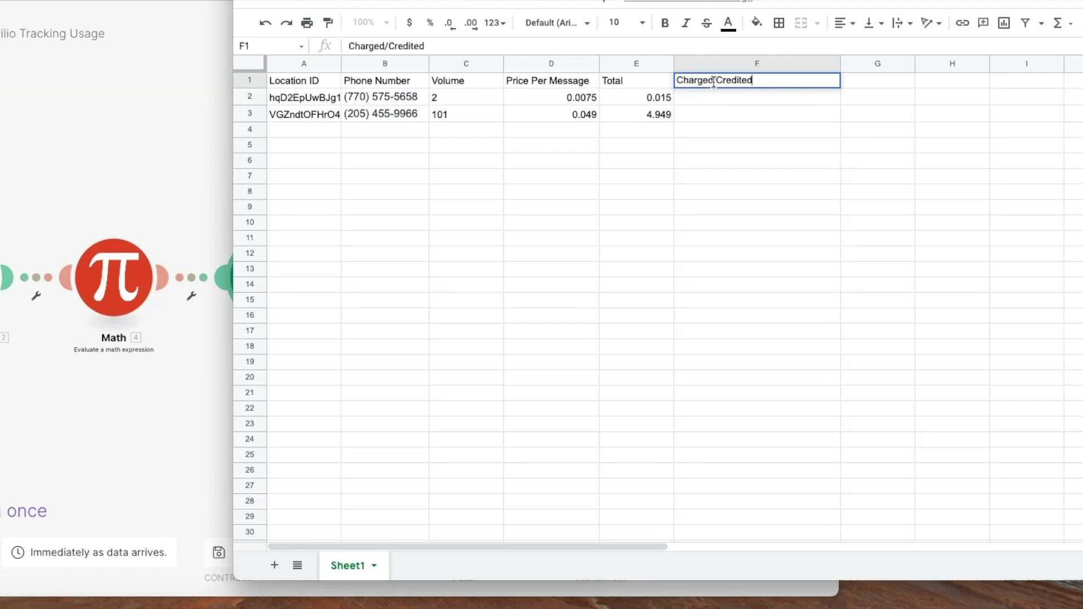
key(Return)
text(True)
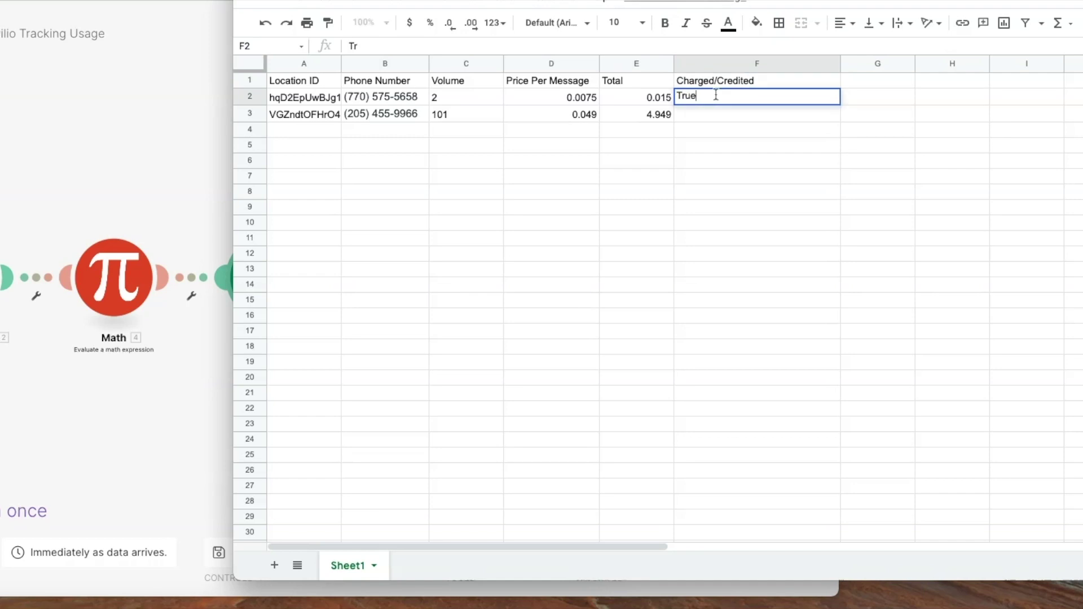
key(Return)
text(False)
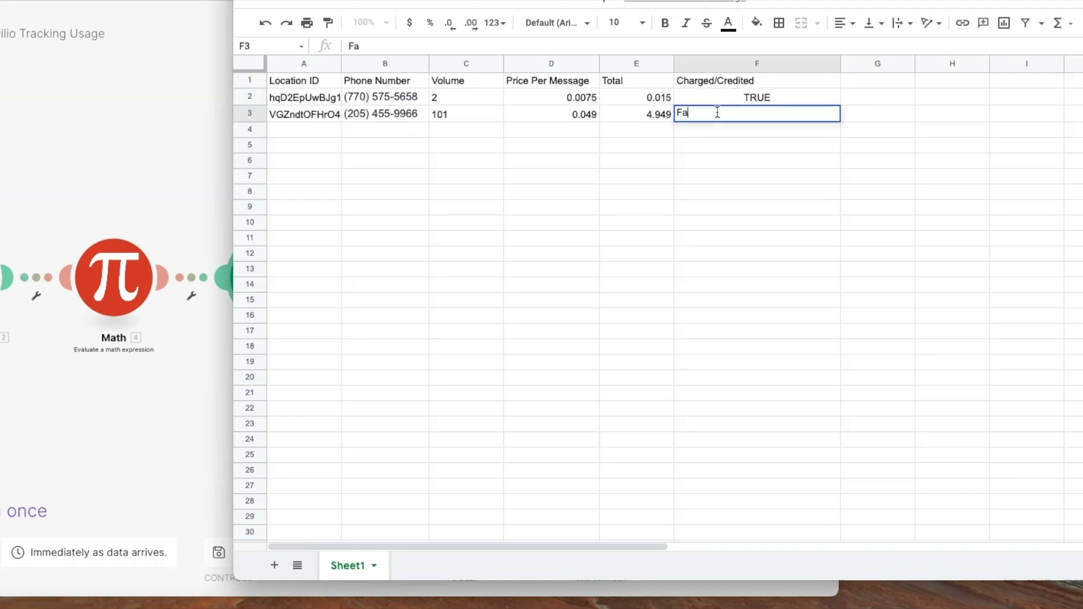
click(726, 145)
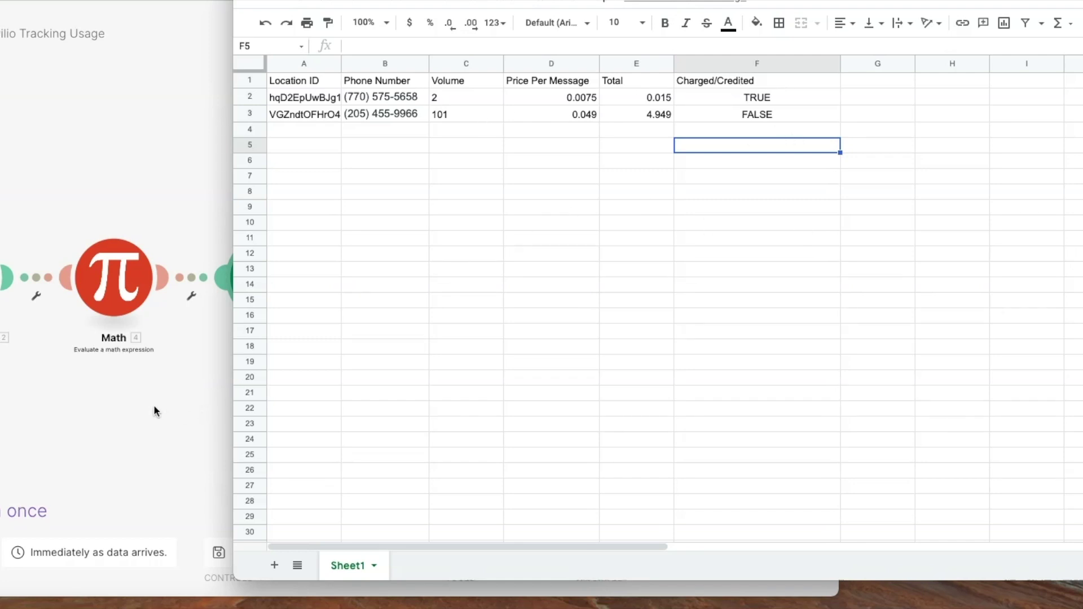
click(172, 374)
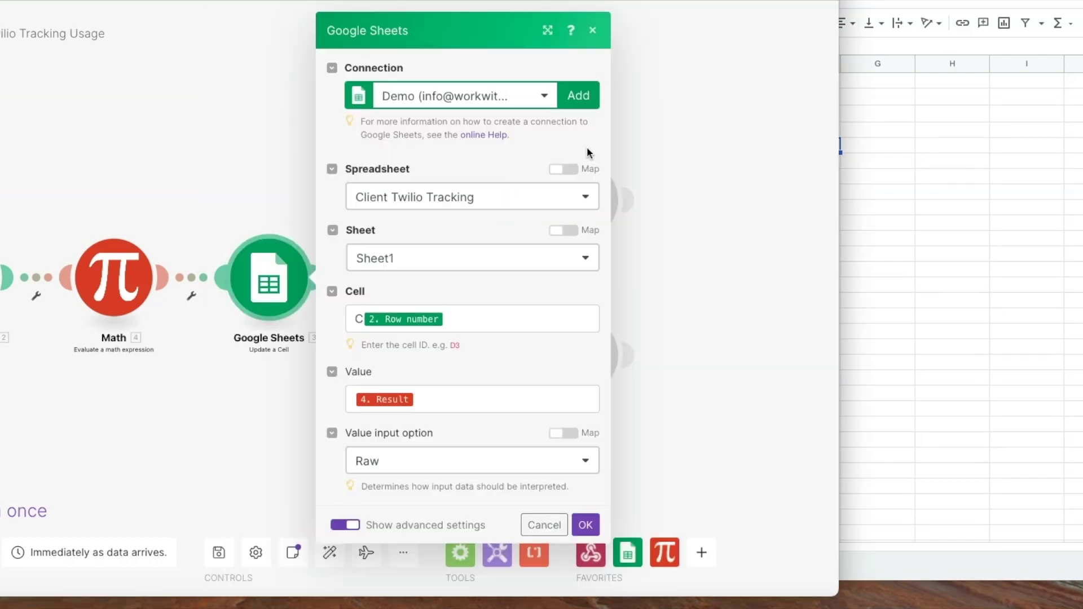
Close the Update a Cell settings and return to the scenario editor
click(595, 30)
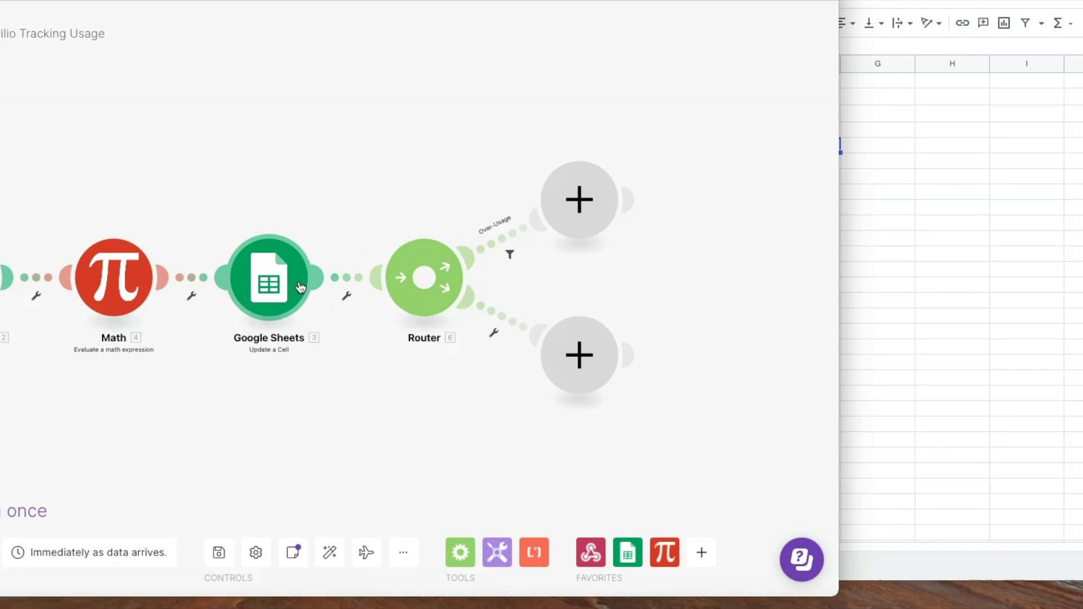
key(alt+Tab)
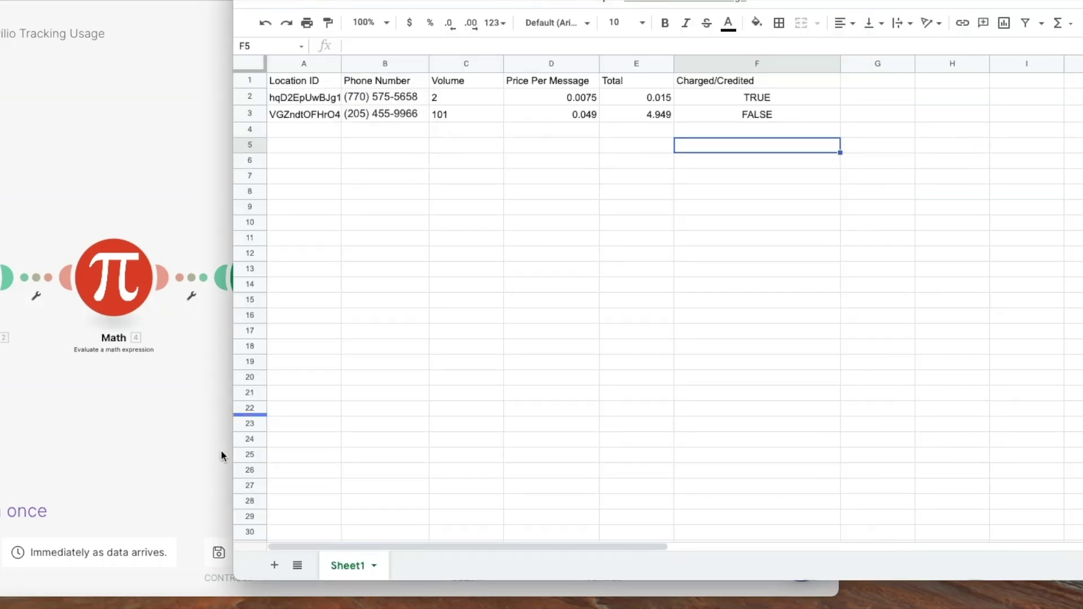
click(157, 463)
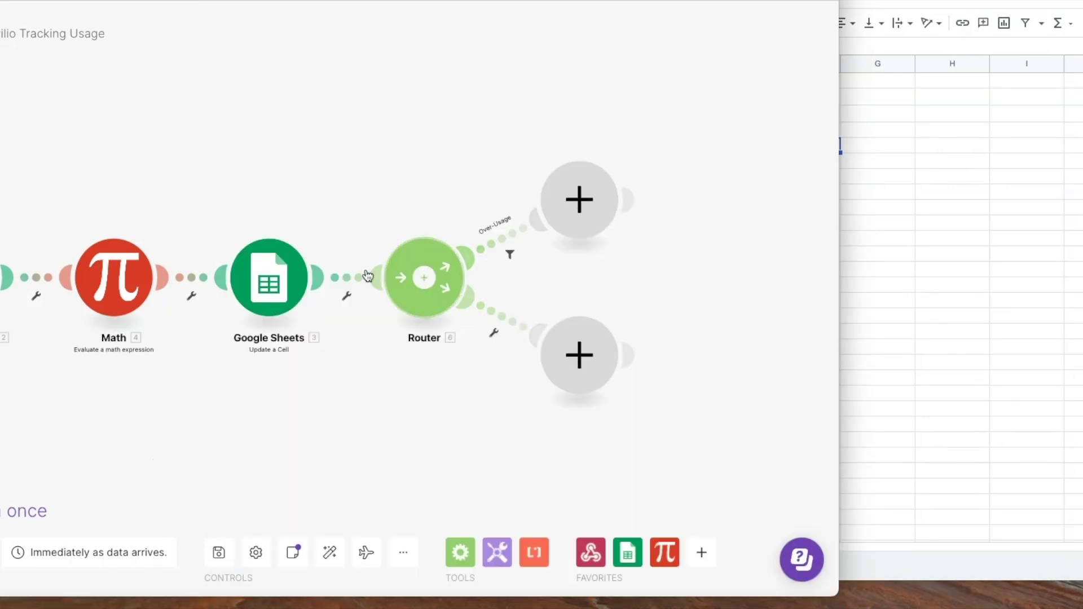
Add an AND rule to the Over-Usage filter requiring Suspended (H) to equal FALSE
click(509, 253)
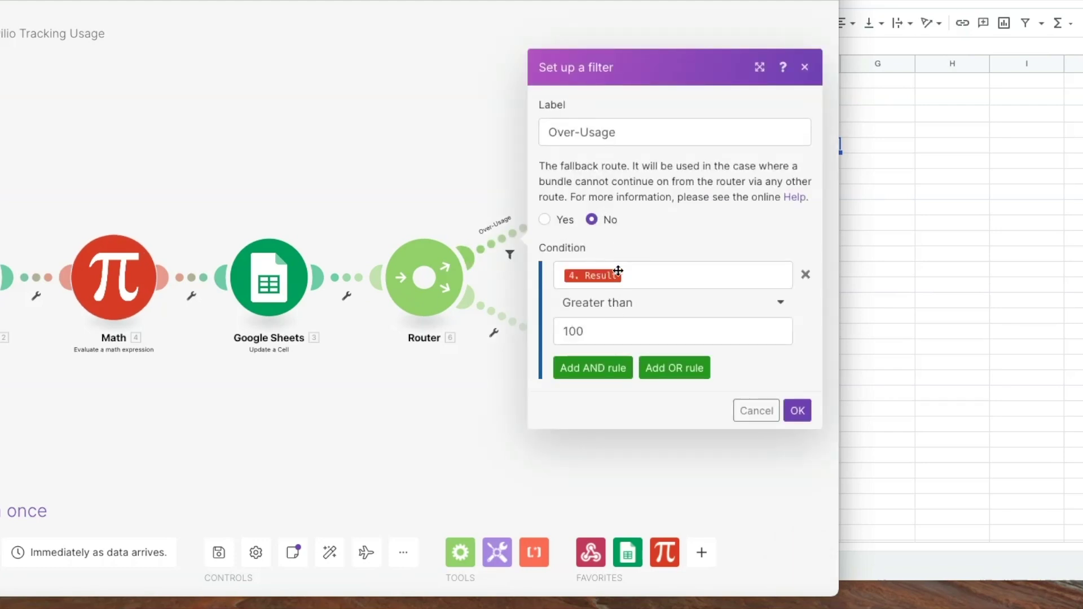
click(608, 373)
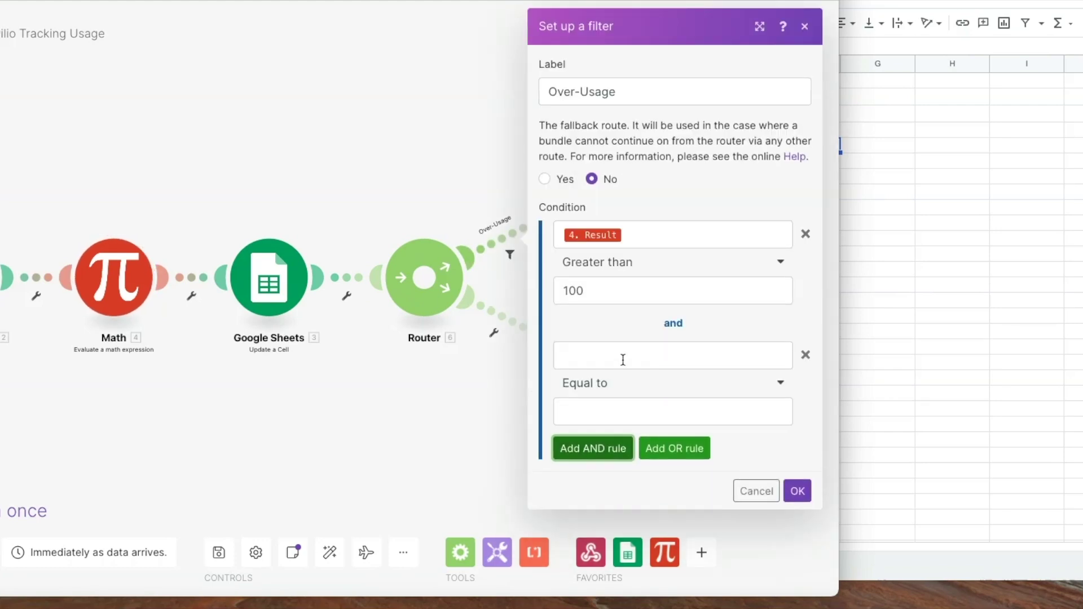
click(632, 356)
scroll(485, 411, down, 1)
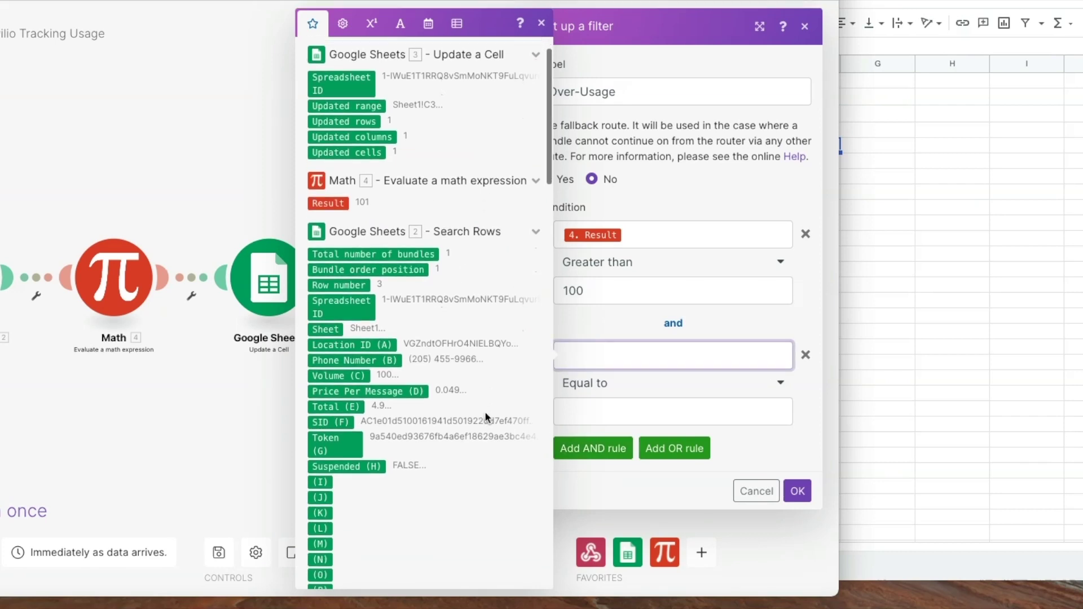
click(365, 466)
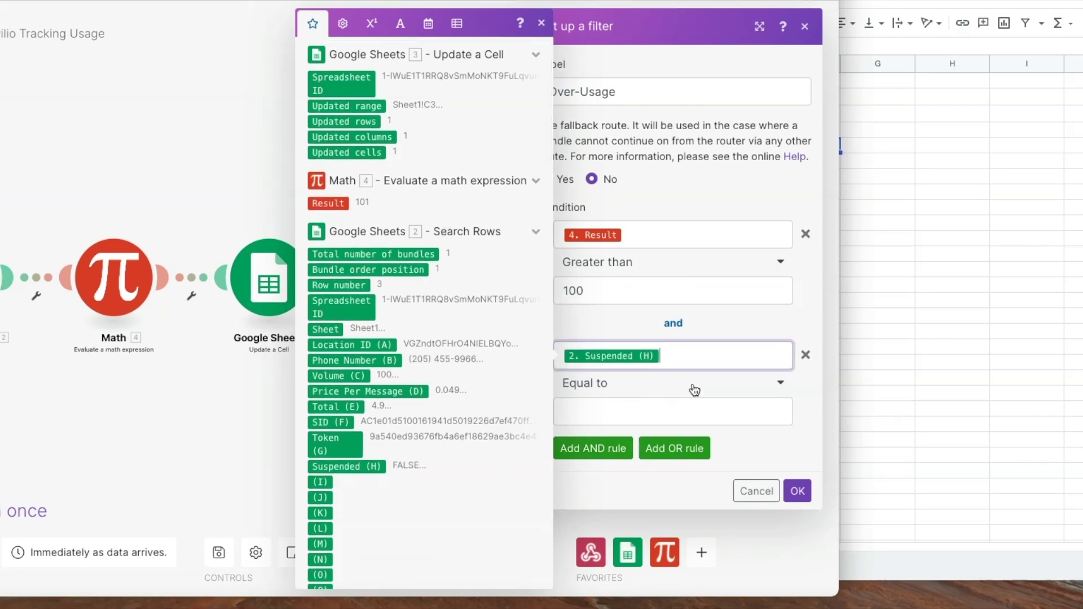
click(610, 404)
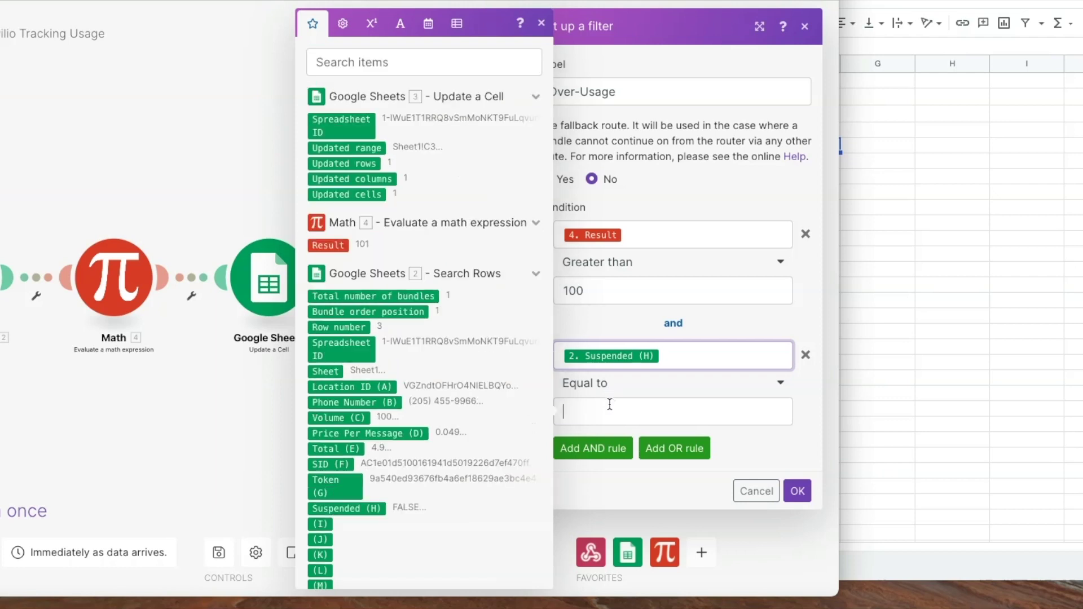
text(FALSE)
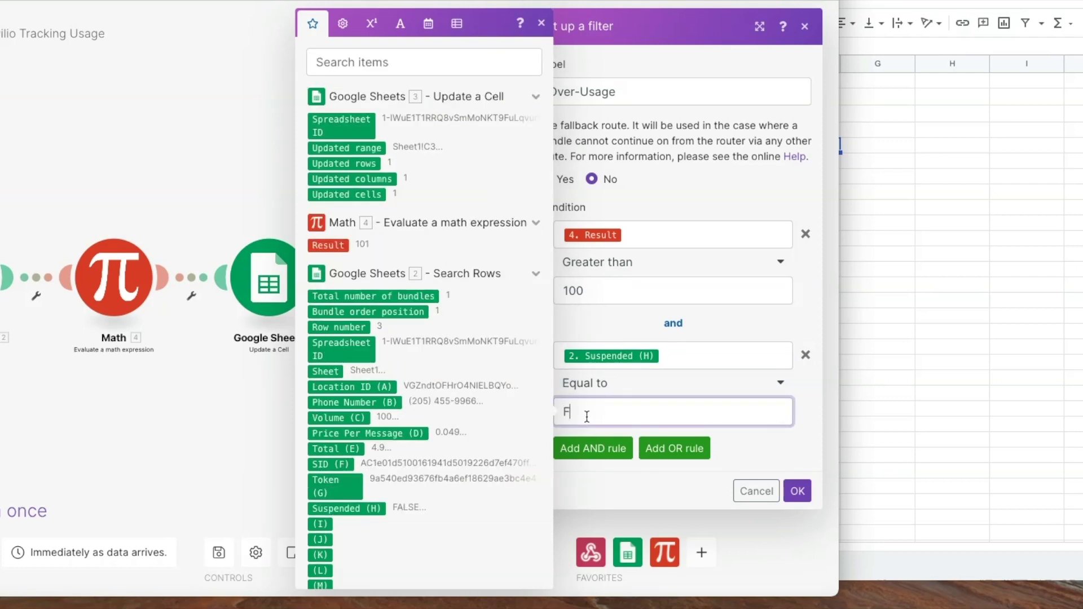
click(797, 491)
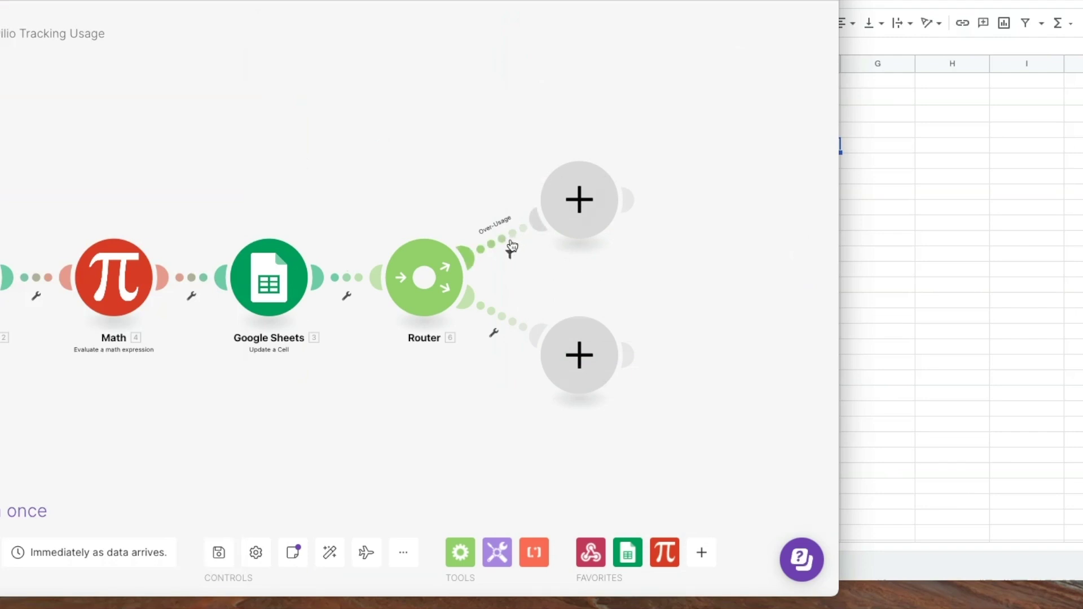
Add an HTTP 'Make a Basic Auth request' module on the Over-Usage route
click(582, 209)
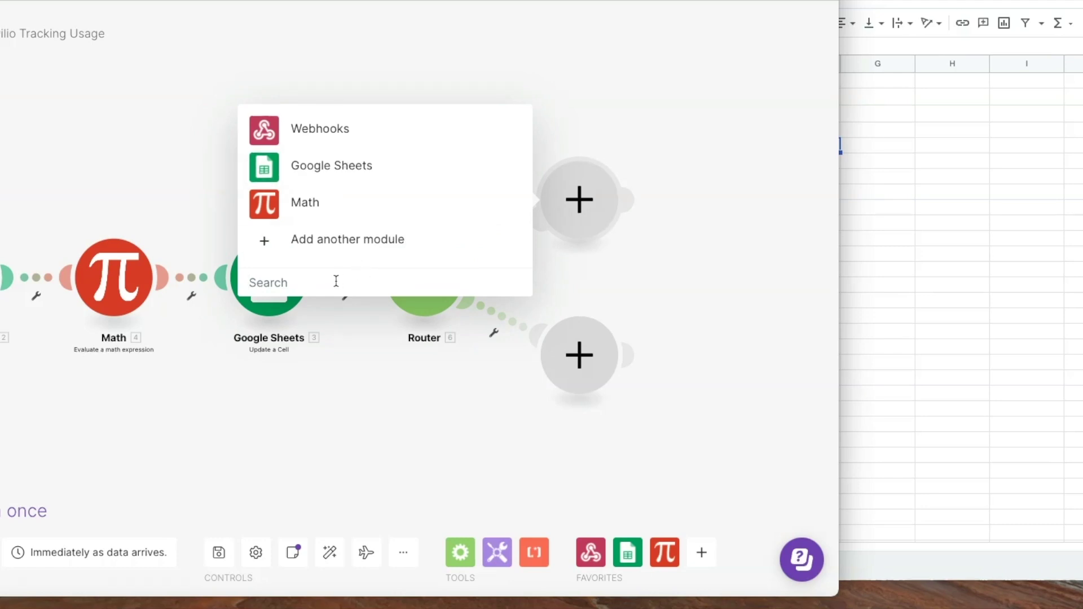
text(http)
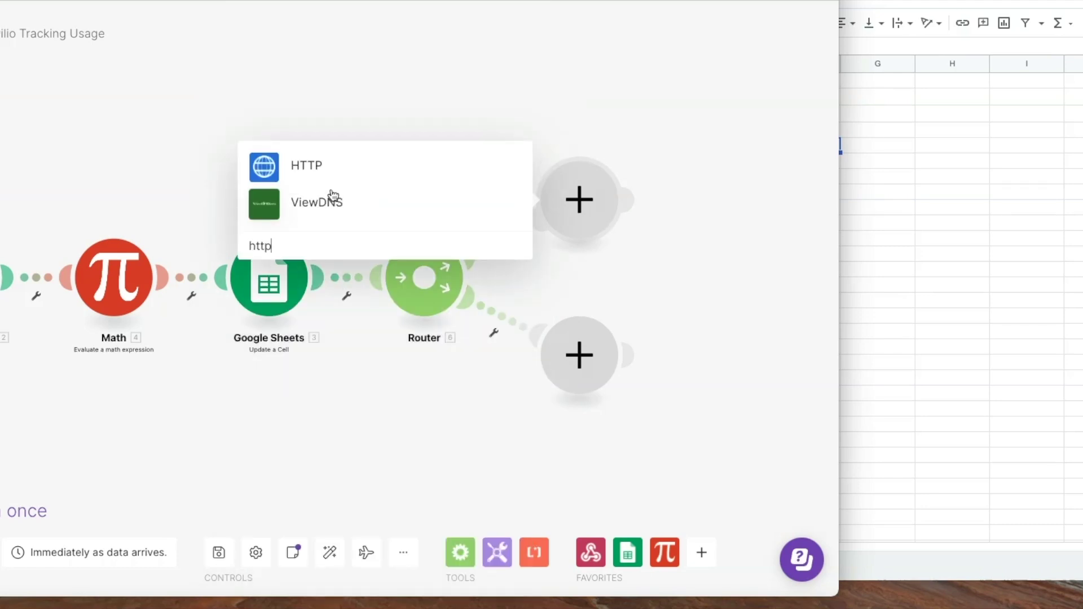
click(310, 165)
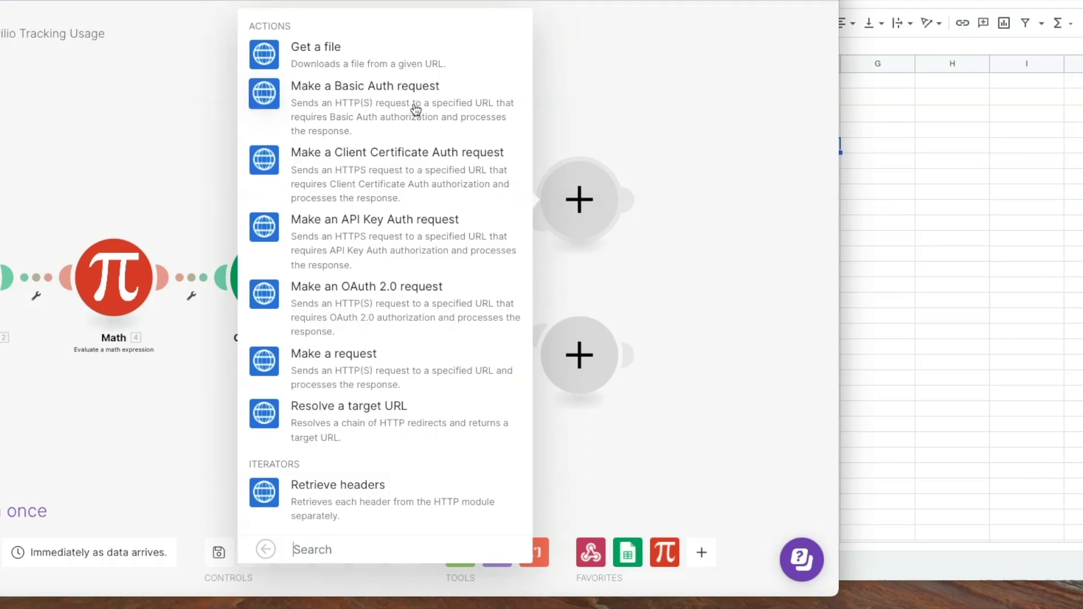
click(346, 106)
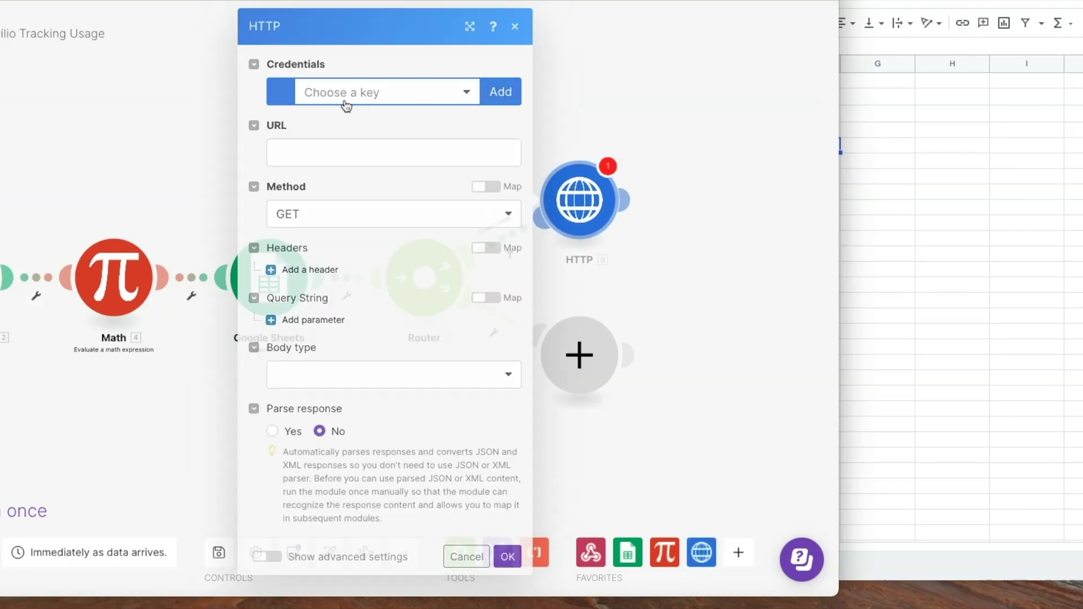
Set the request URL to Twilio's Accounts endpoint, replacing the placeholder SID with mapped SID (F)
click(350, 154)
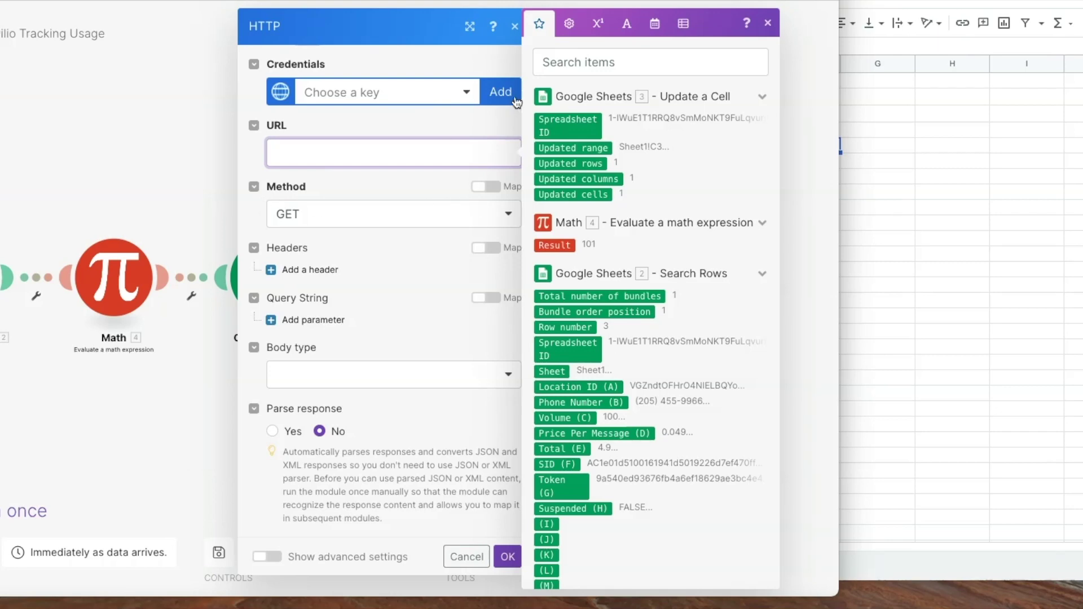
key(alt+Tab)
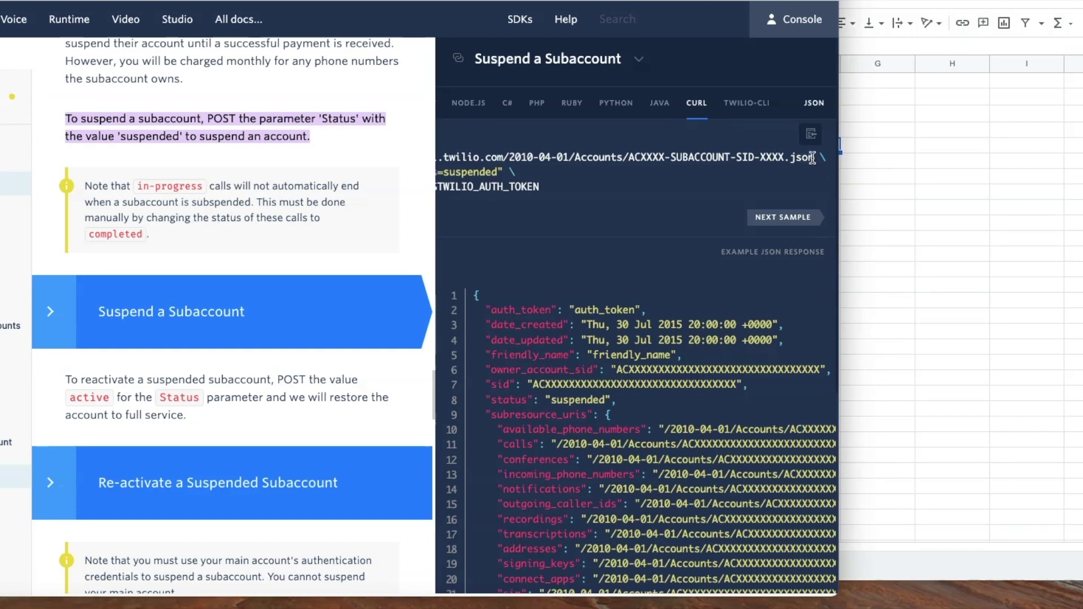
drag(814, 158, 553, 152)
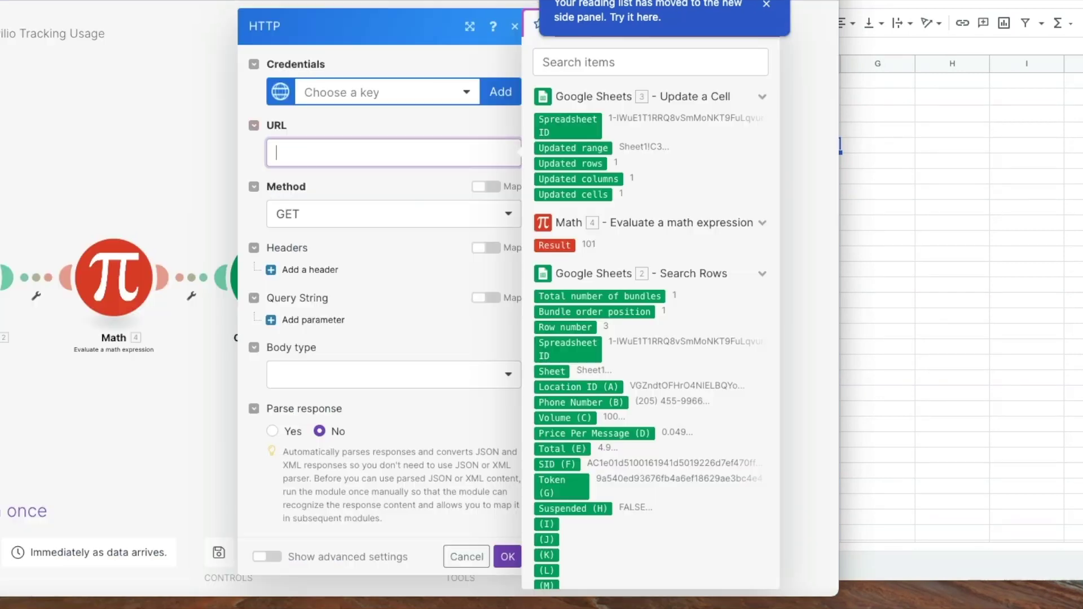
text(https://api.twilio.com/2010-04-01/Accounts/ACXXXX-SUBACCOUNT-SID-XXXX.json)
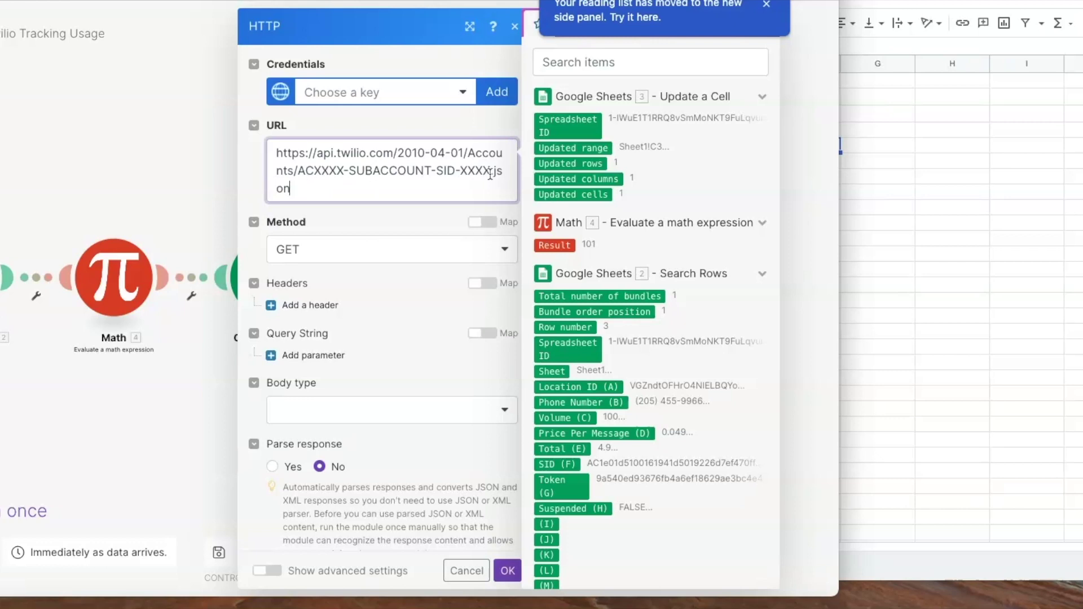
drag(492, 170, 299, 167)
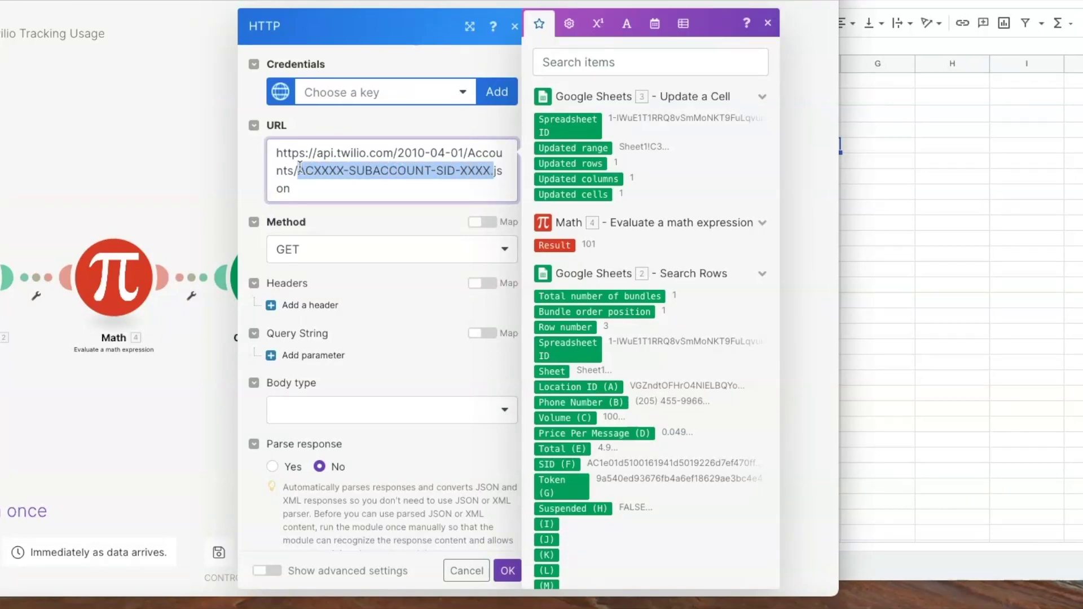
key(BackSpace)
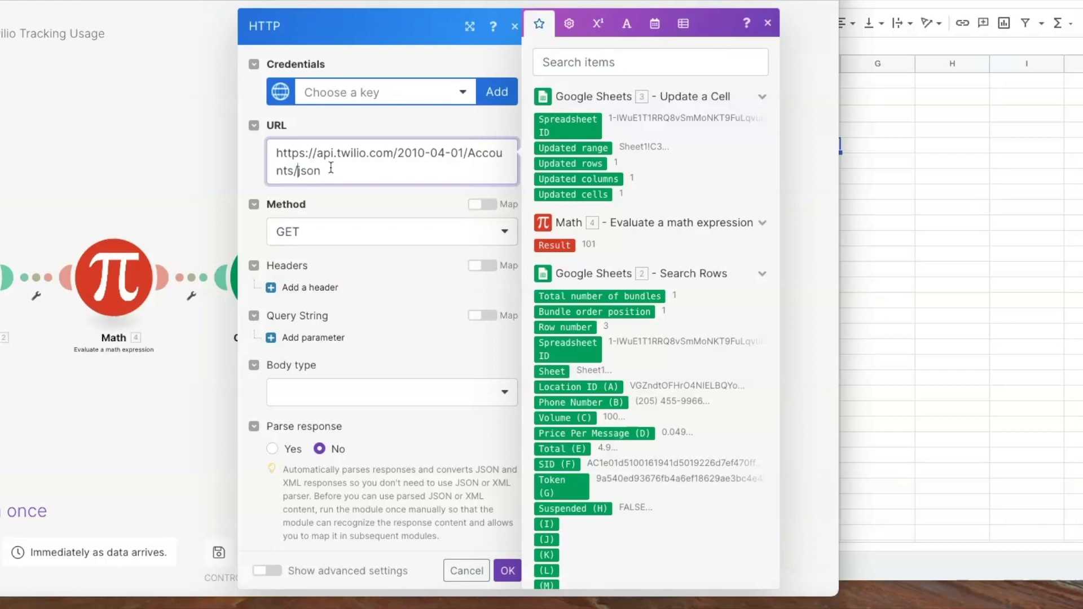
text(.)
scroll(637, 377, down, 1)
scroll(639, 376, down, 2)
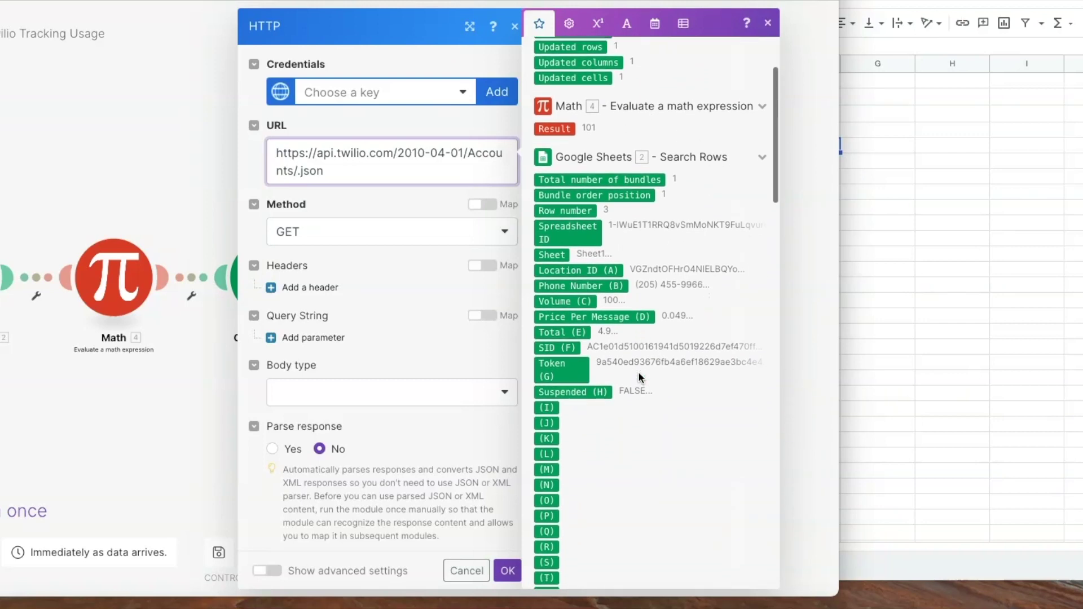
click(563, 350)
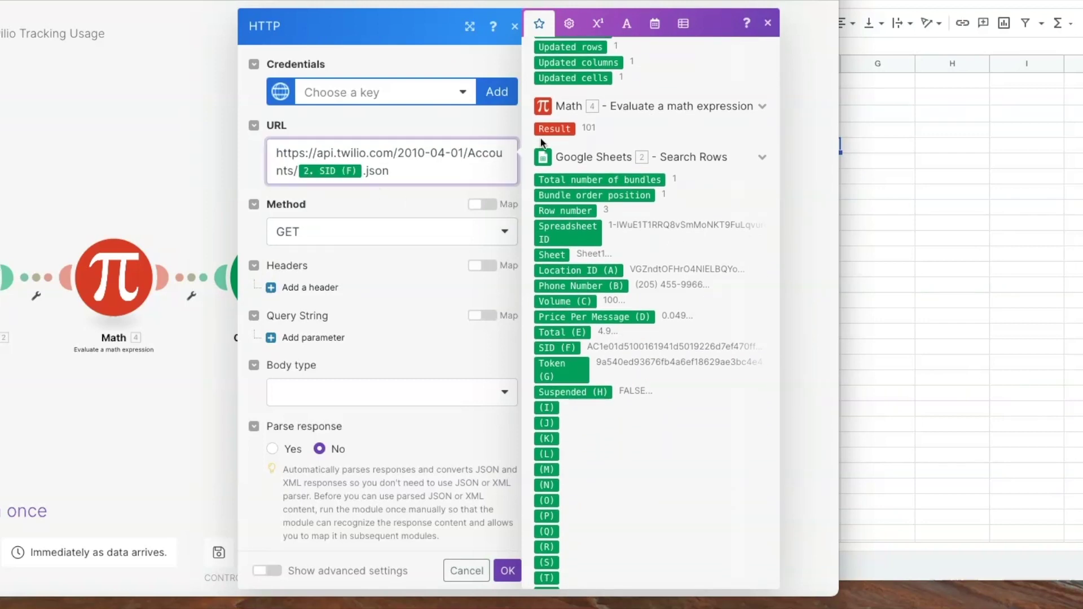
Add a SID column header and the second location's subaccount SID to the sheet
click(929, 185)
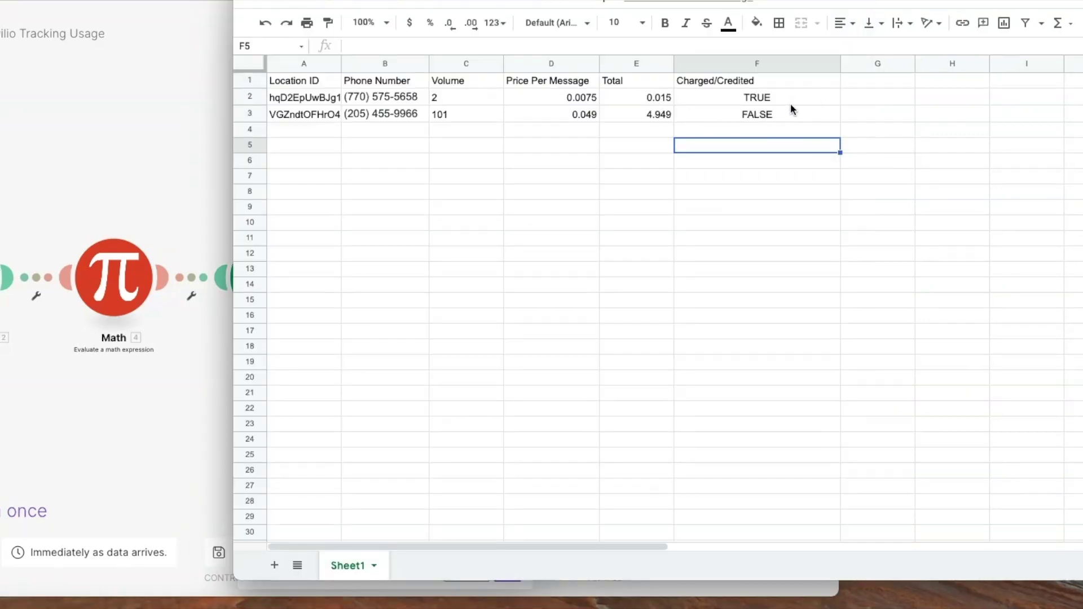
click(879, 79)
text(SID)
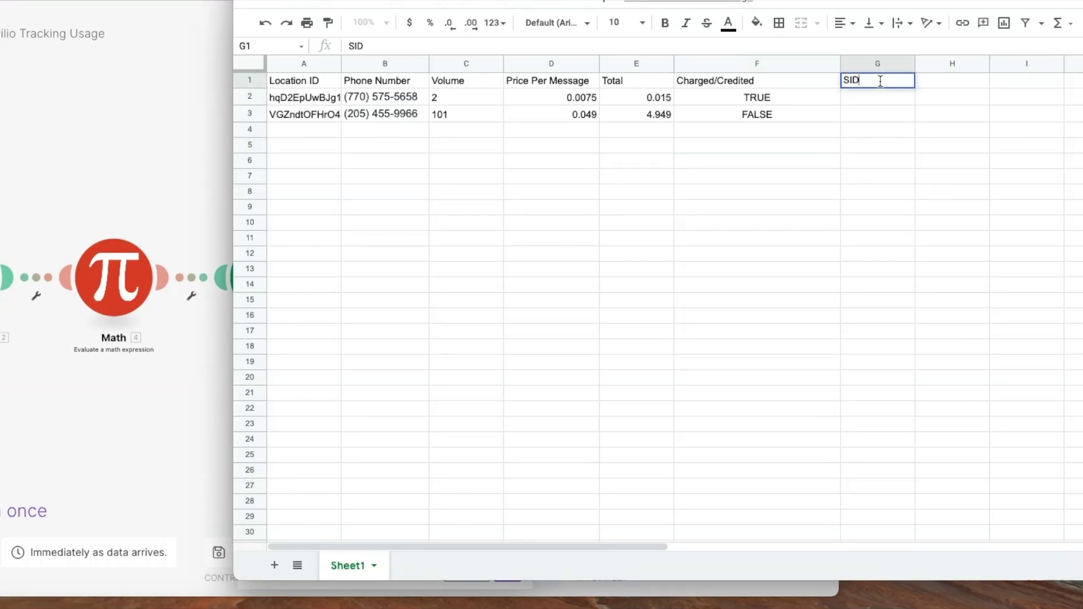
key(Return)
click(872, 113)
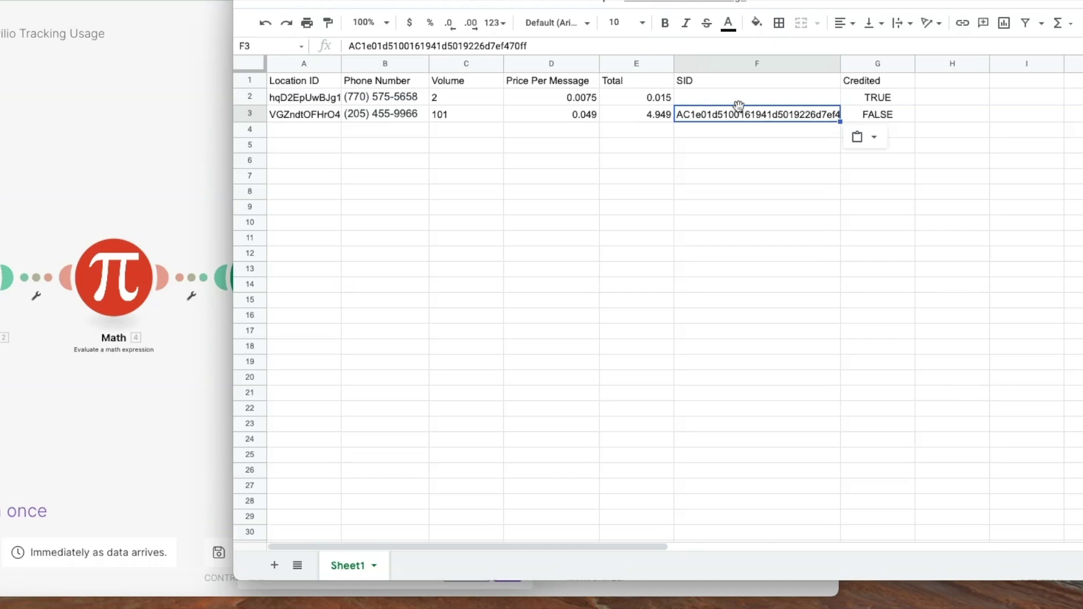
click(190, 351)
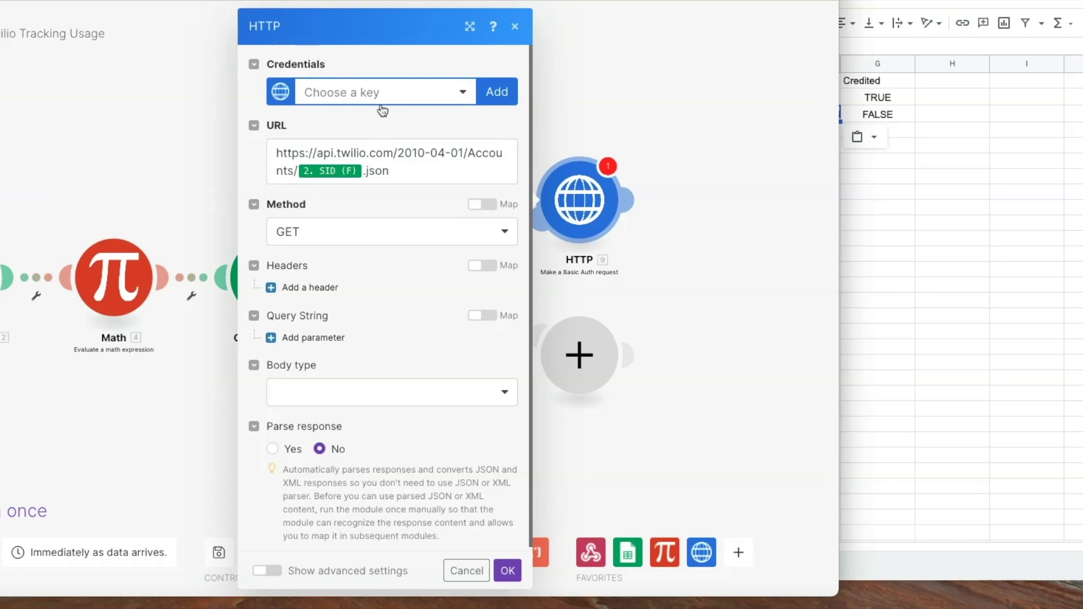
Start a new credential keychain for the HTTP module, then discard it unsaved
click(487, 93)
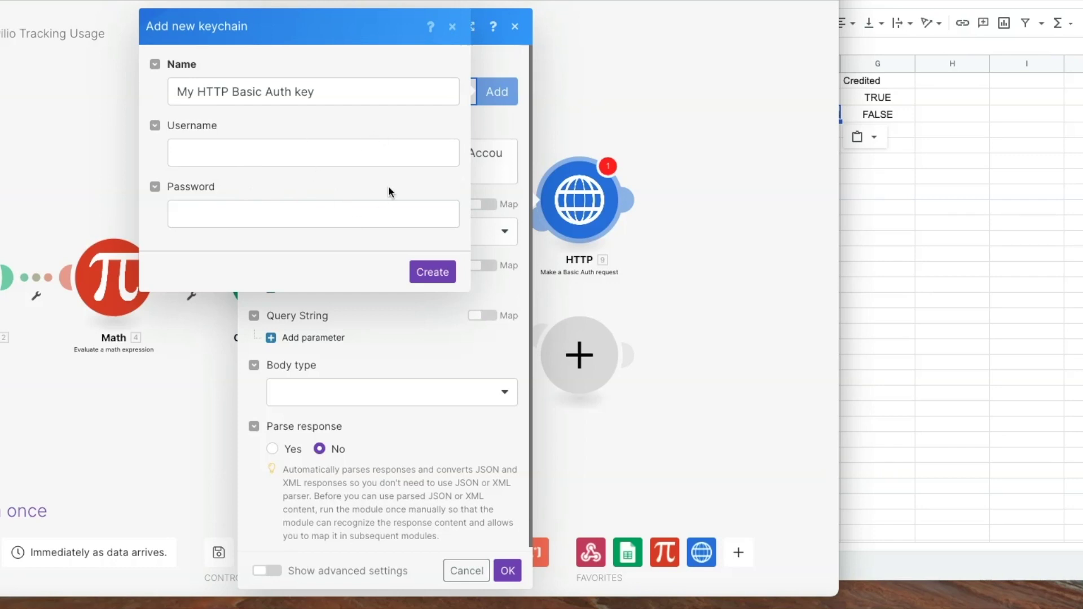
click(252, 145)
click(311, 215)
click(453, 26)
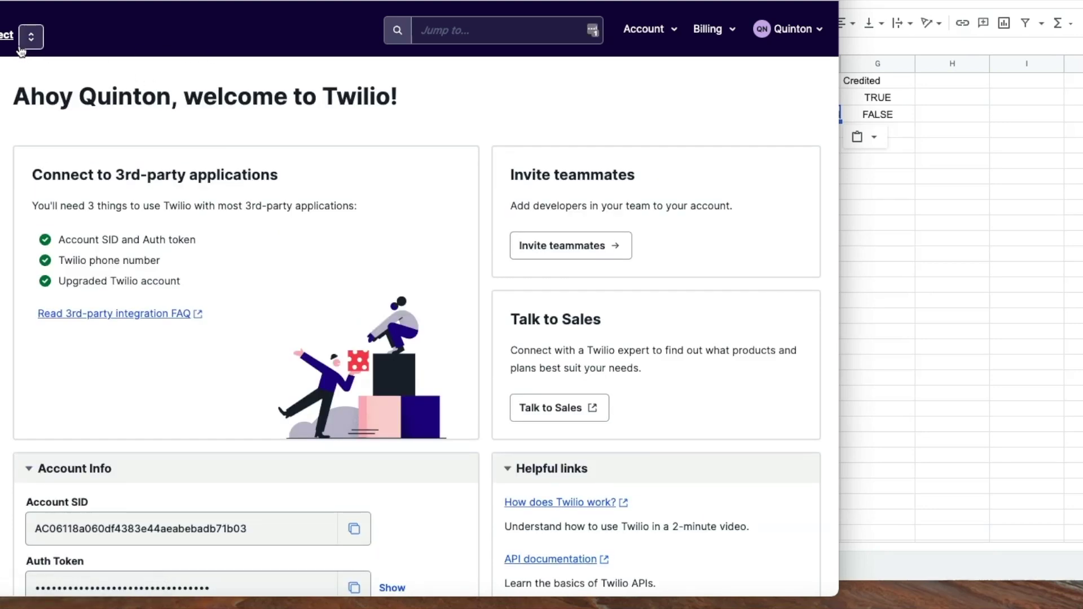
Copy the Account SID from the Twilio console's Account Info and go back to Make
scroll(333, 237, down, 3)
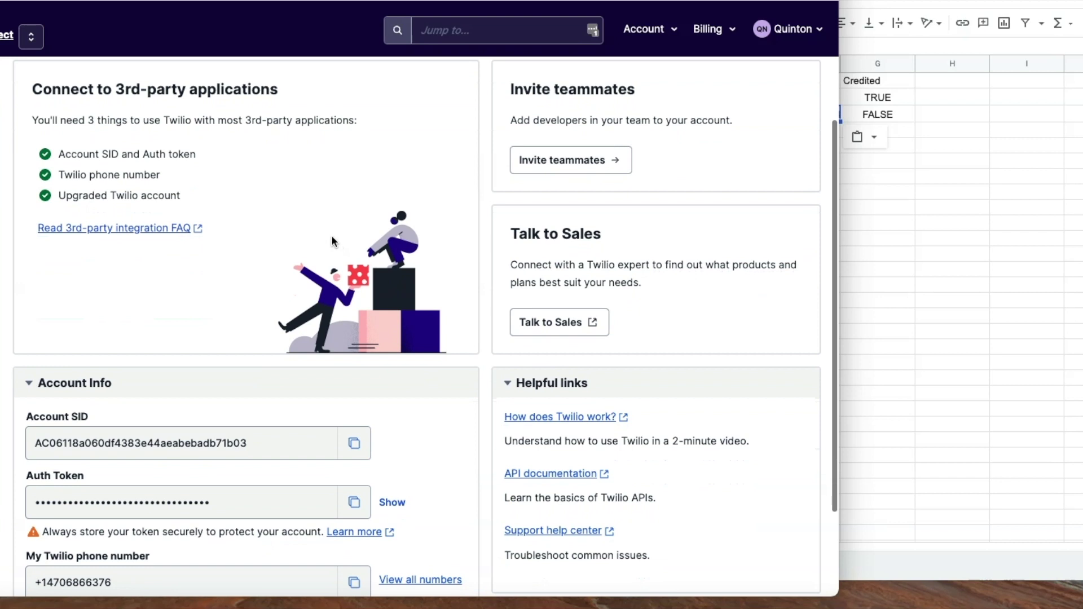
click(355, 443)
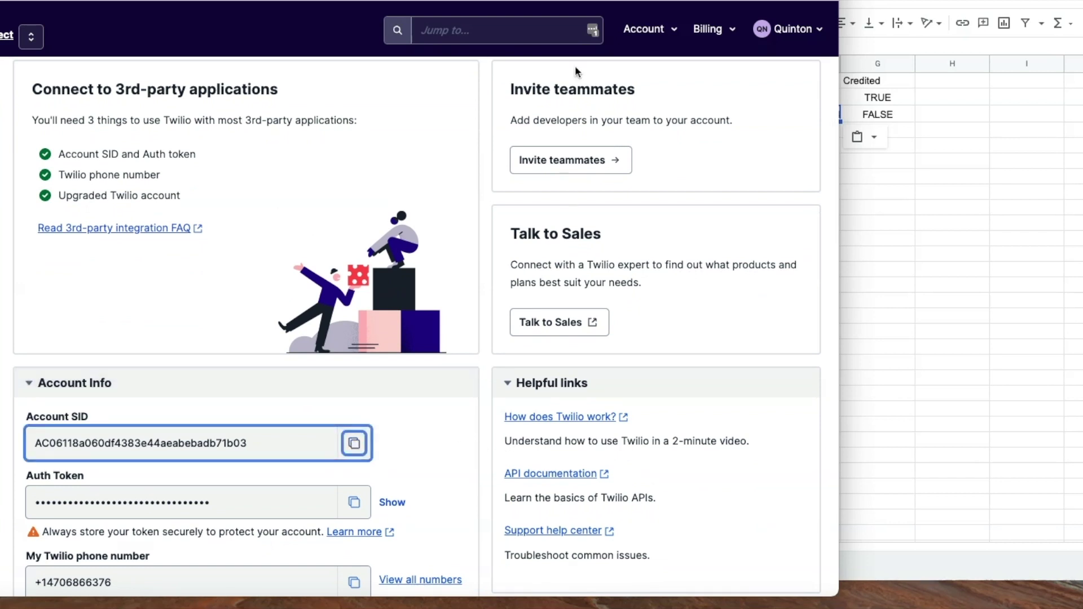
click(414, 1)
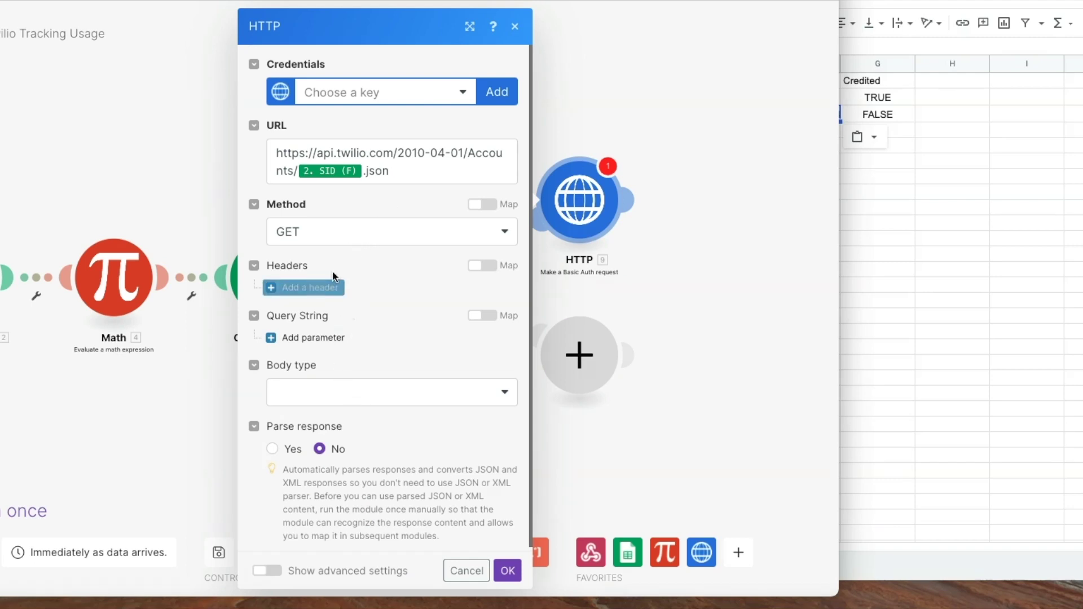
Create a Basic Auth keychain with the Account SID as username and Auth Token as password
click(498, 91)
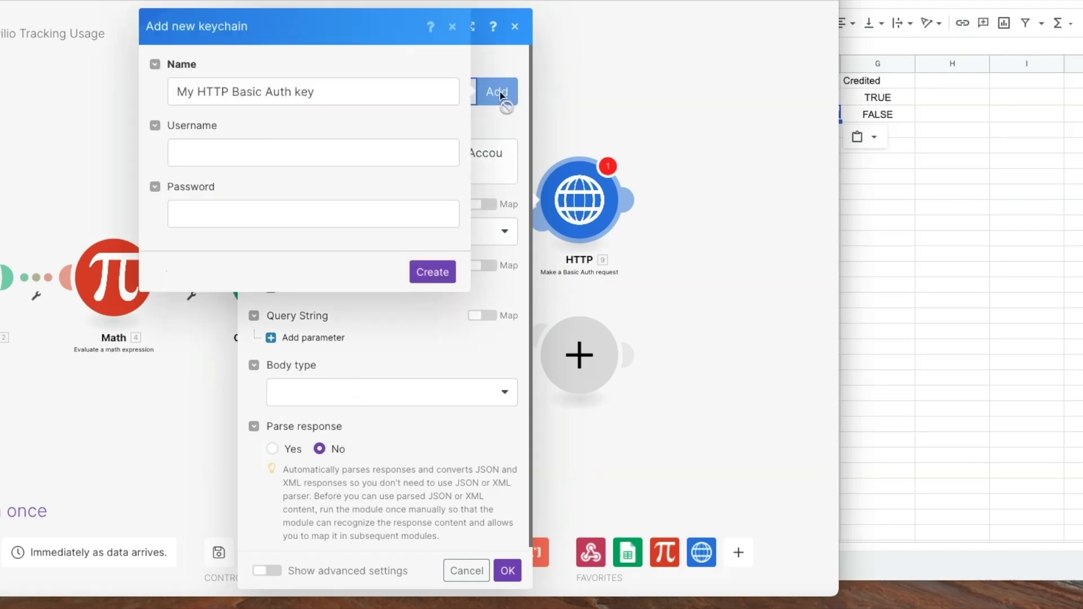
click(236, 154)
key(ctrl+v)
click(263, 205)
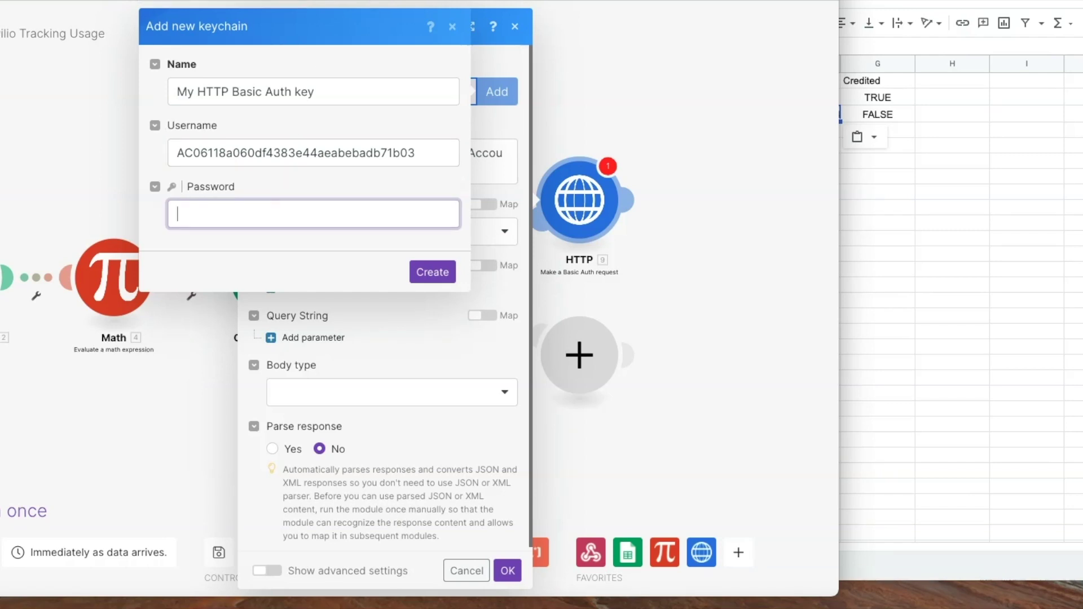
key(ctrl+Tab)
click(353, 502)
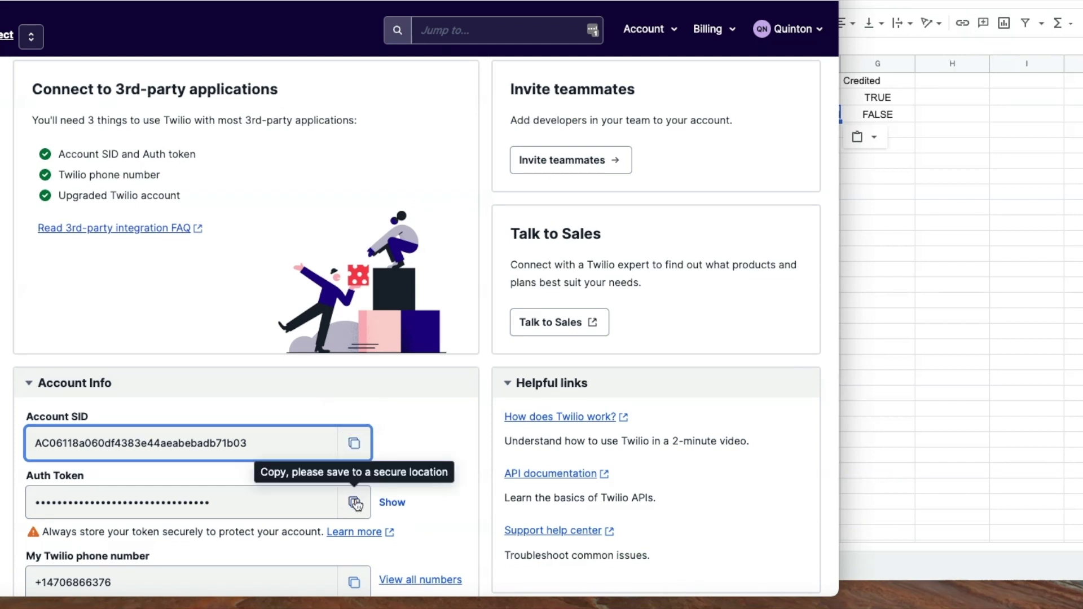
key(ctrl+Tab)
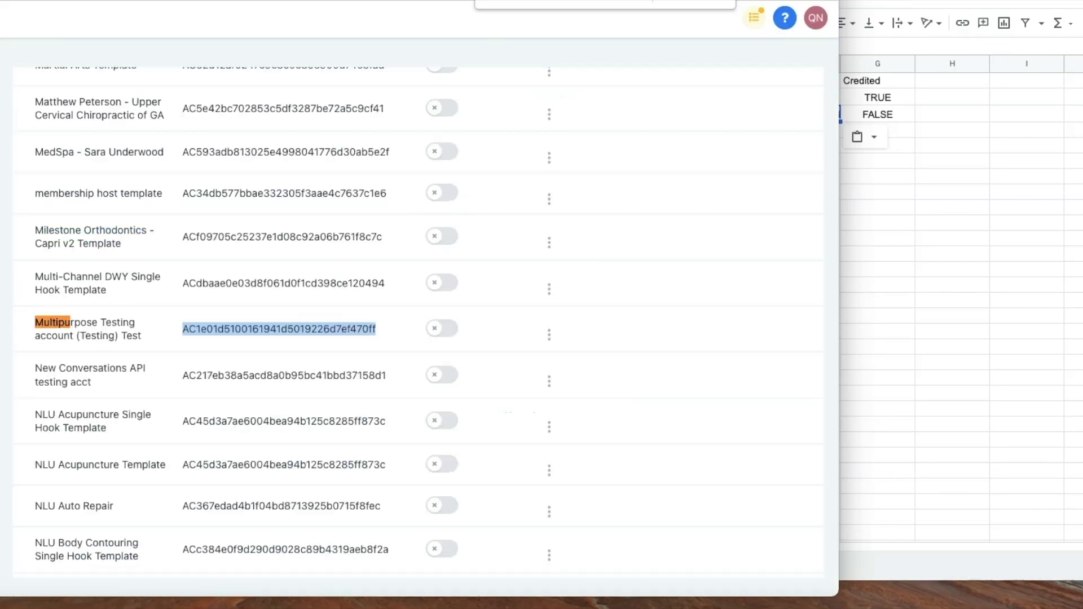
key(ctrl+Tab)
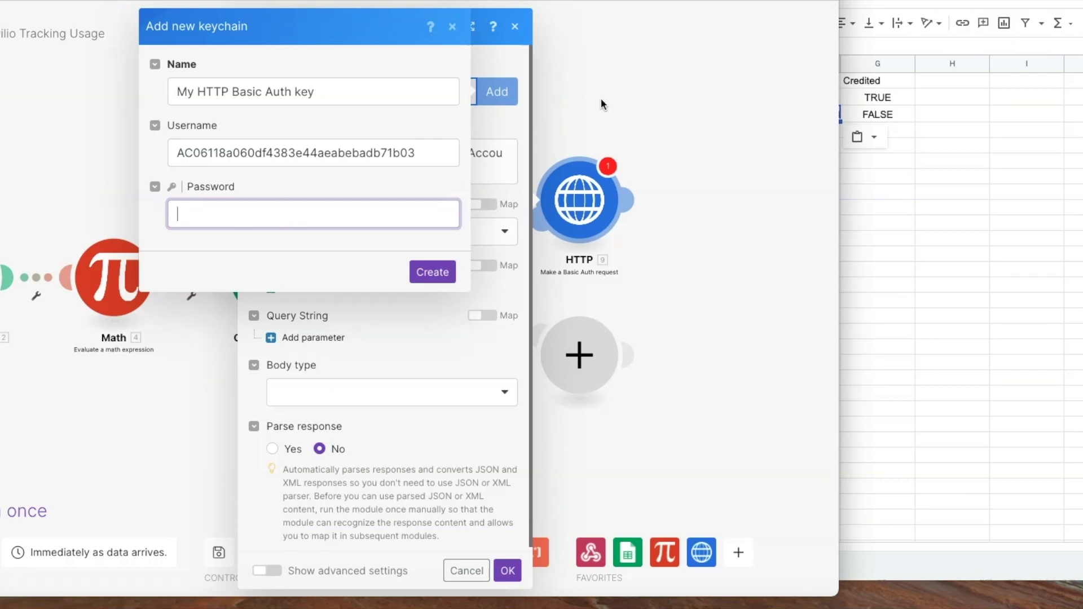
key(Return)
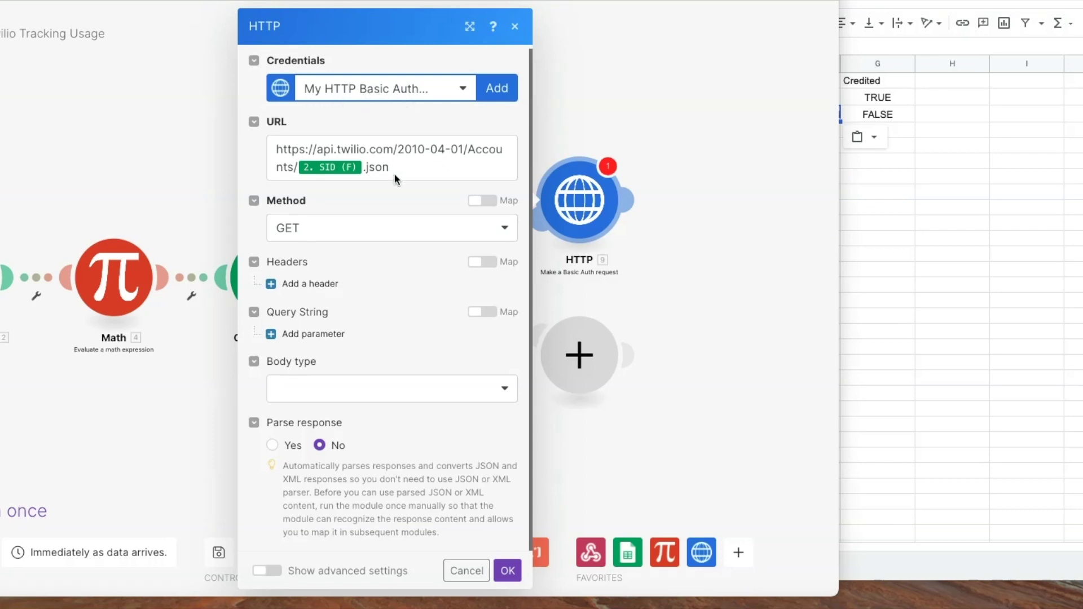
Give the request a form-urlencoded body with Status = suspended and save the module
click(359, 393)
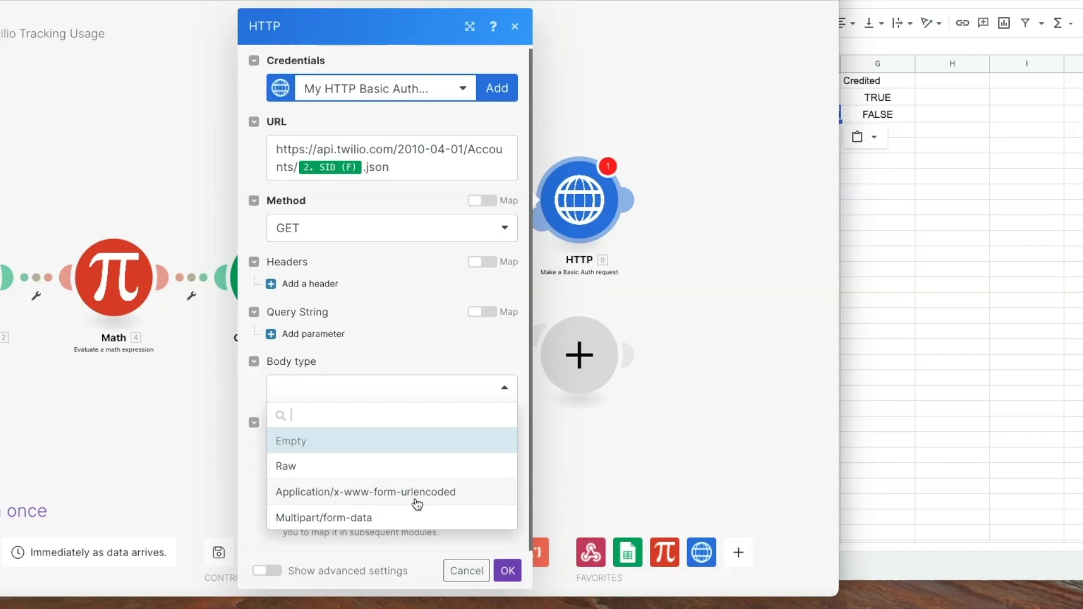
click(440, 501)
scroll(356, 393, down, 1)
click(305, 397)
scroll(358, 402, down, 3)
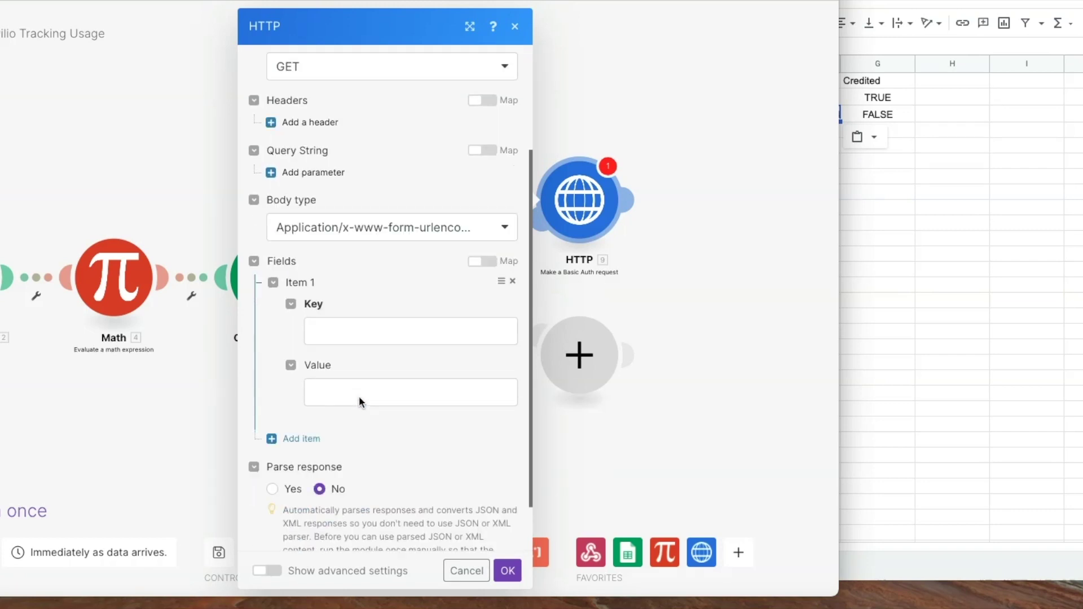
click(350, 304)
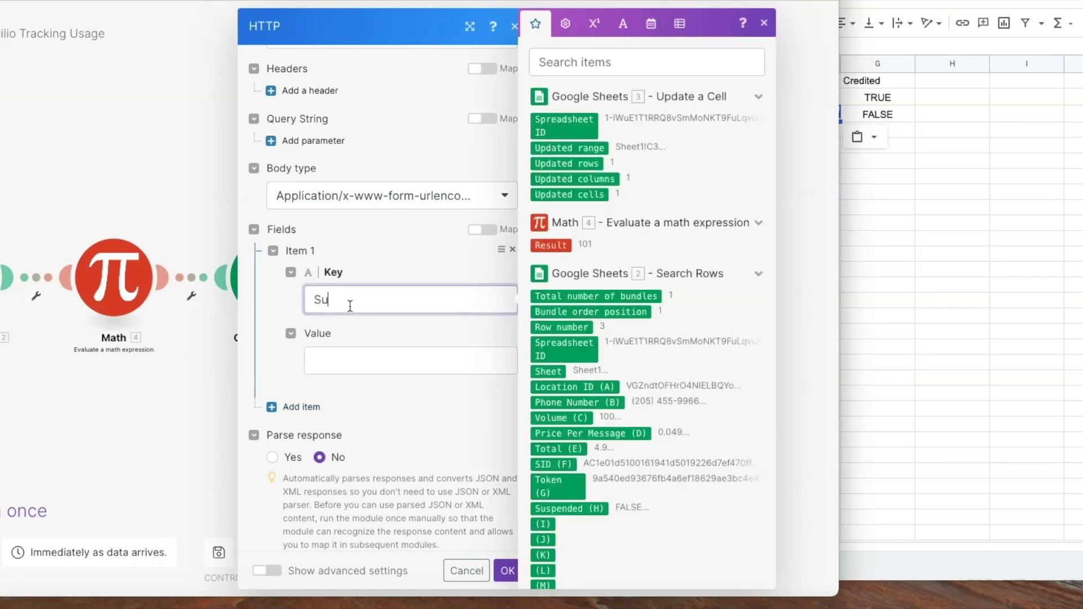
key(BackSpace)
key(BackSpace)
key(BackSpace)
text(Status)
click(363, 361)
text(s)
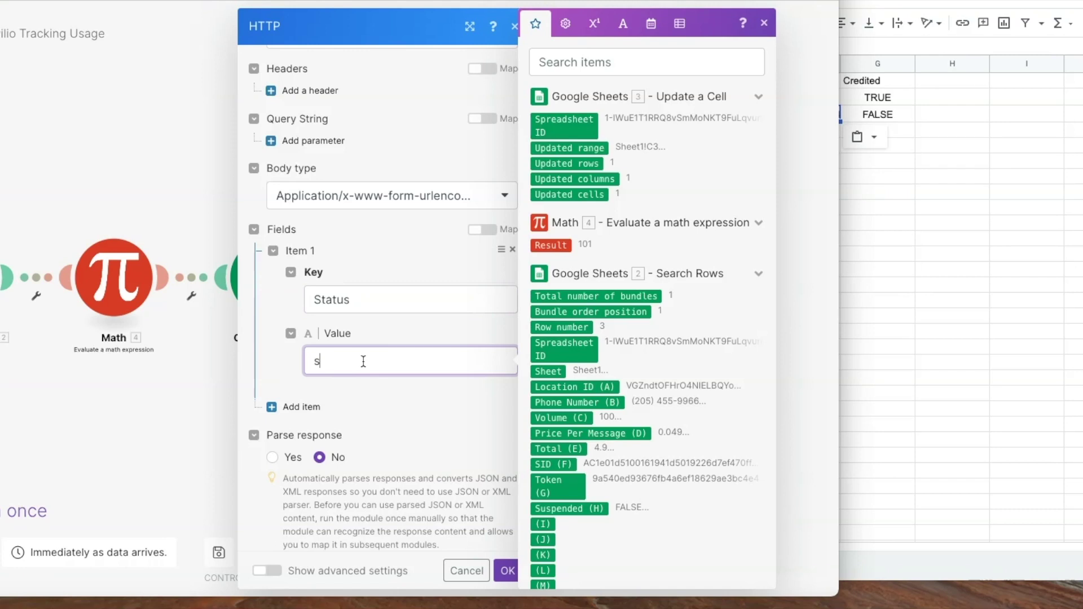
text(uspended)
click(505, 571)
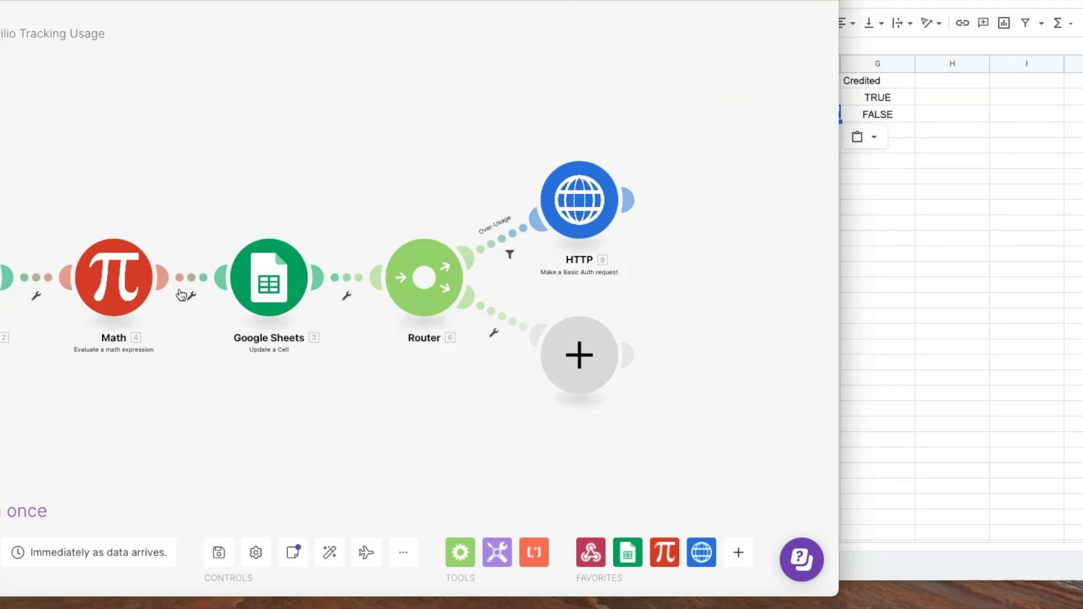
Pan to the Router and open the Over-Usage filter: Result > 100, Credited = FALSE
scroll(440, 176, left, 5)
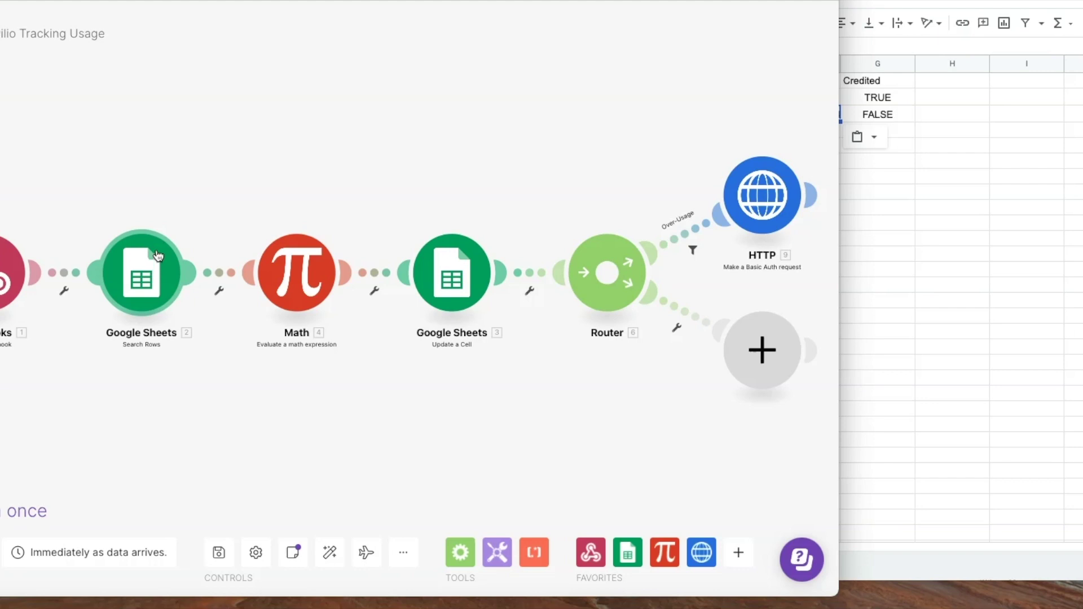
drag(198, 223, 106, 180)
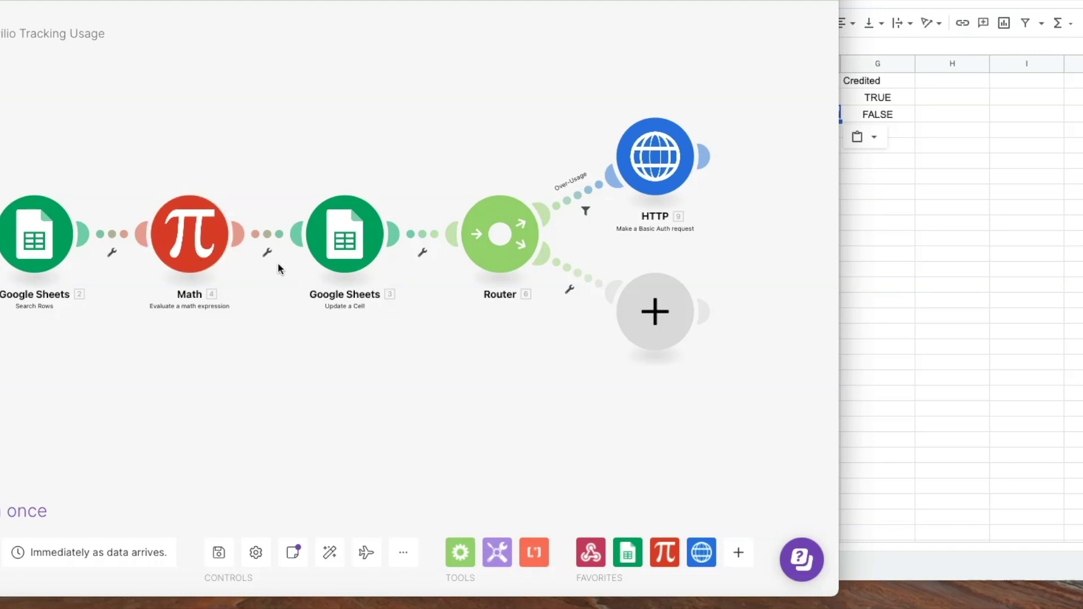
drag(402, 309, 297, 310)
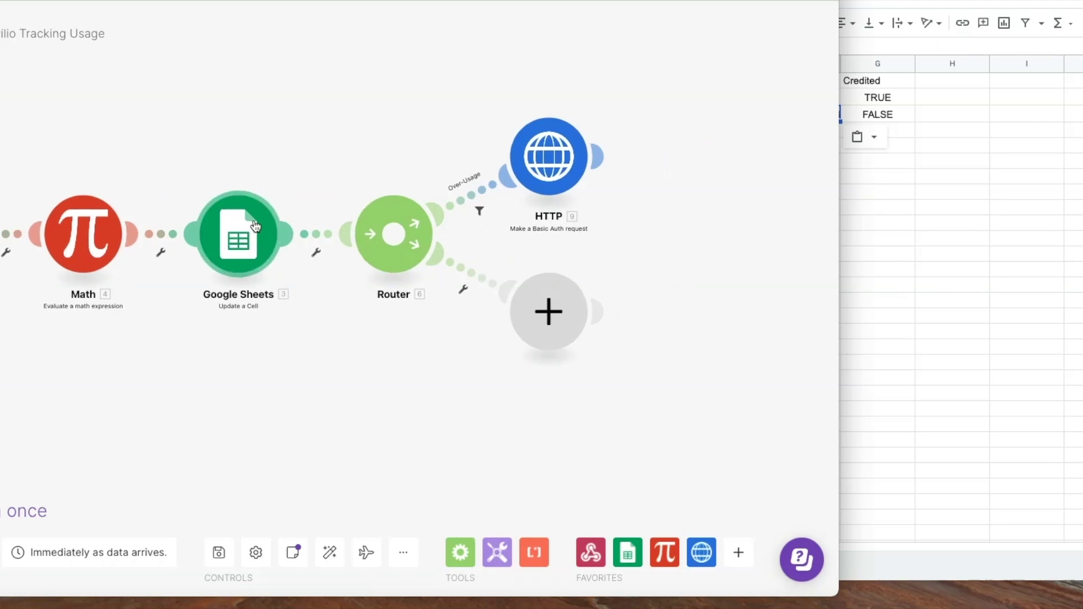
scroll(319, 293, right, 2)
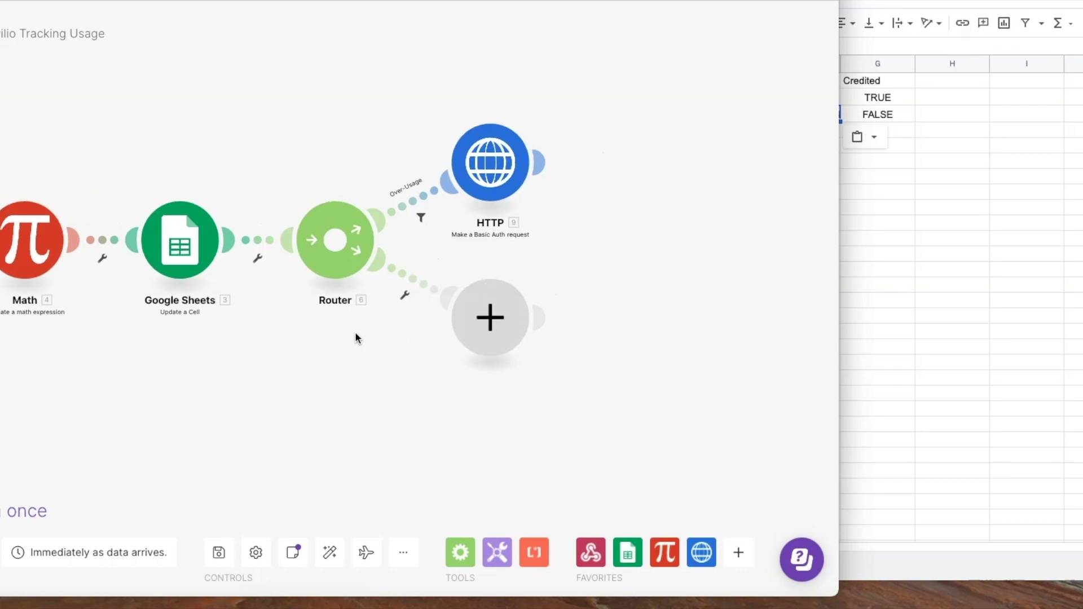
scroll(321, 333, right, 3)
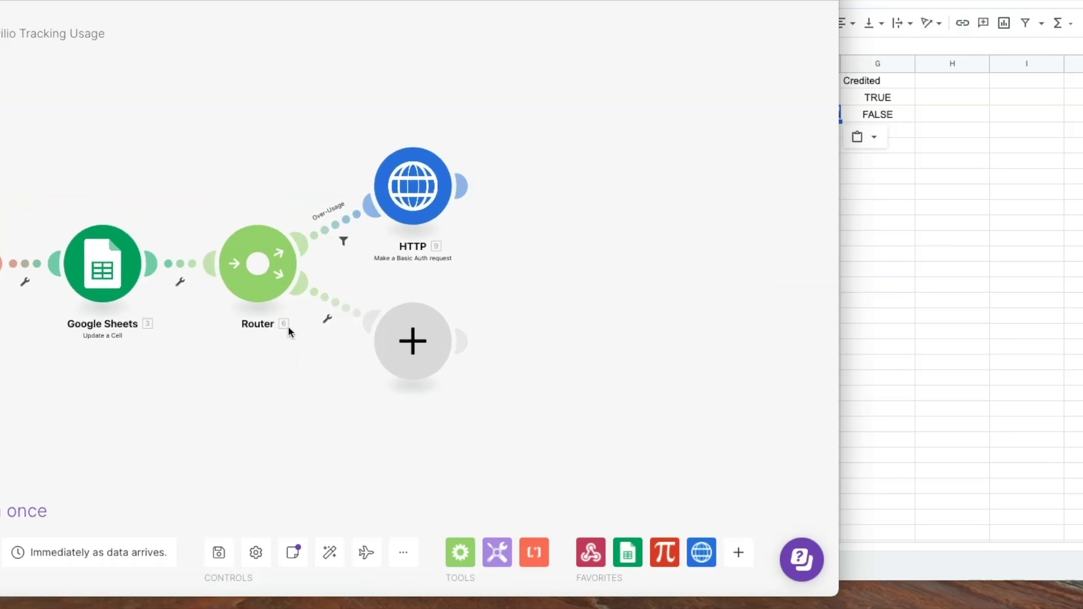
click(346, 241)
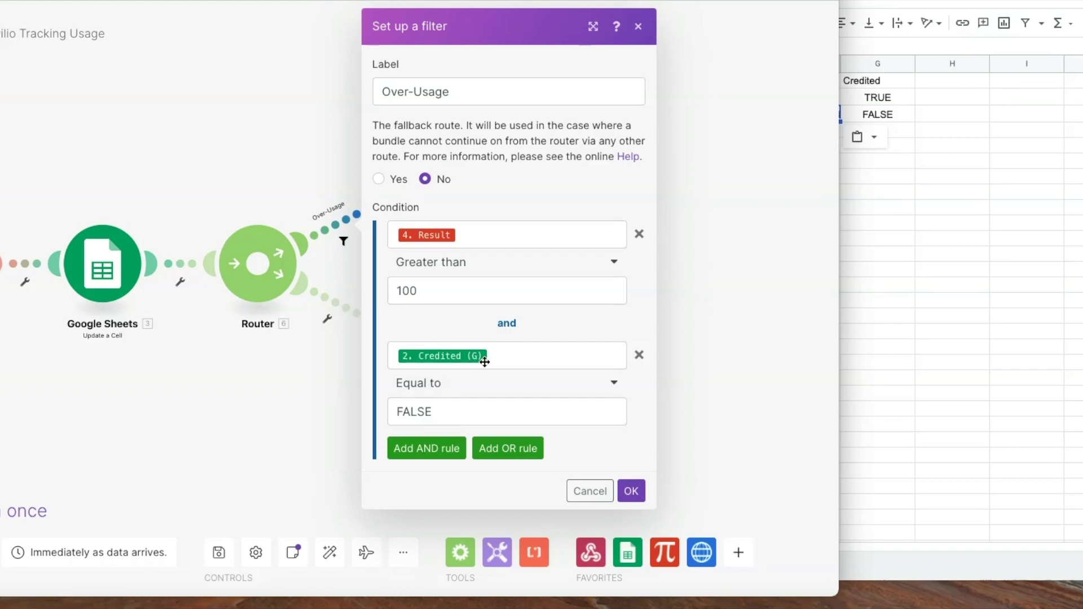
Accept the Over-Usage filter as is and reopen the HTTP request module's settings
mouse_move(478, 361)
click(633, 492)
click(426, 191)
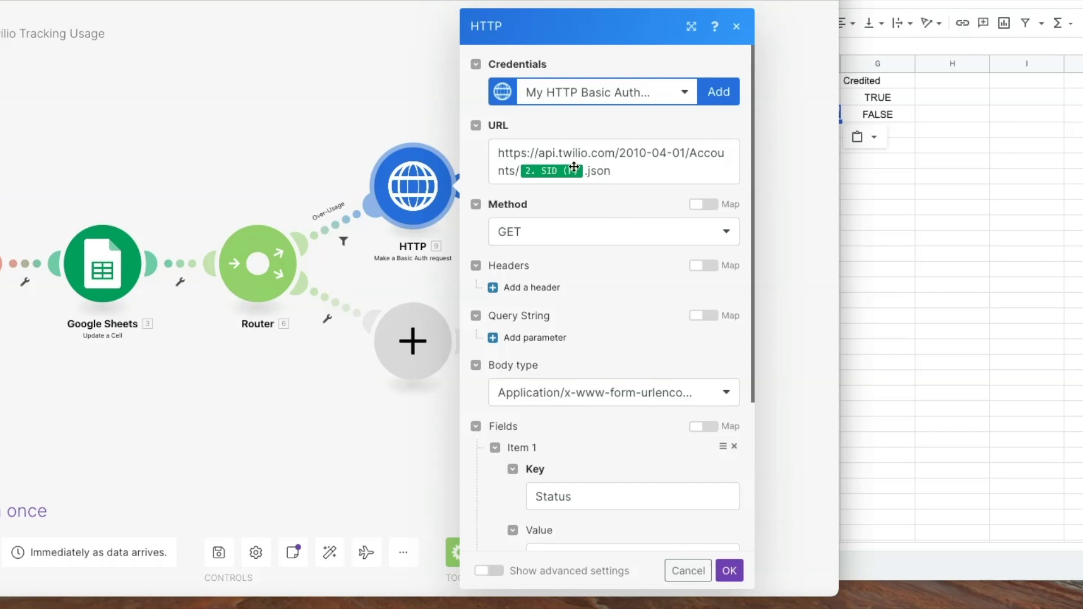
Change the HTTP request method from GET to POST, keep Status = suspended, and save
click(967, 204)
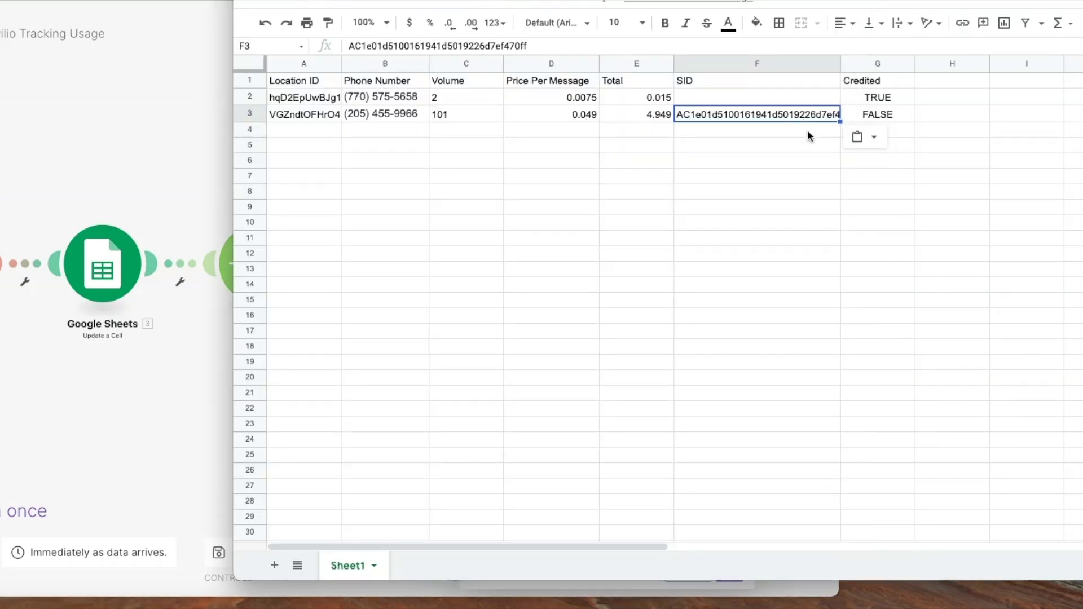
click(157, 453)
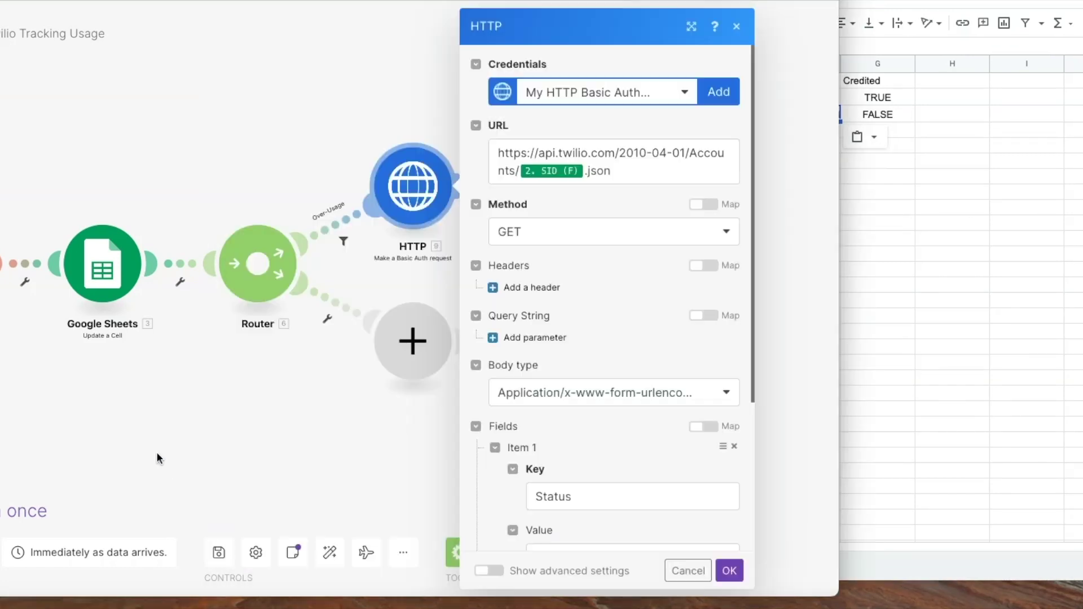
scroll(616, 207, down, 1)
click(610, 216)
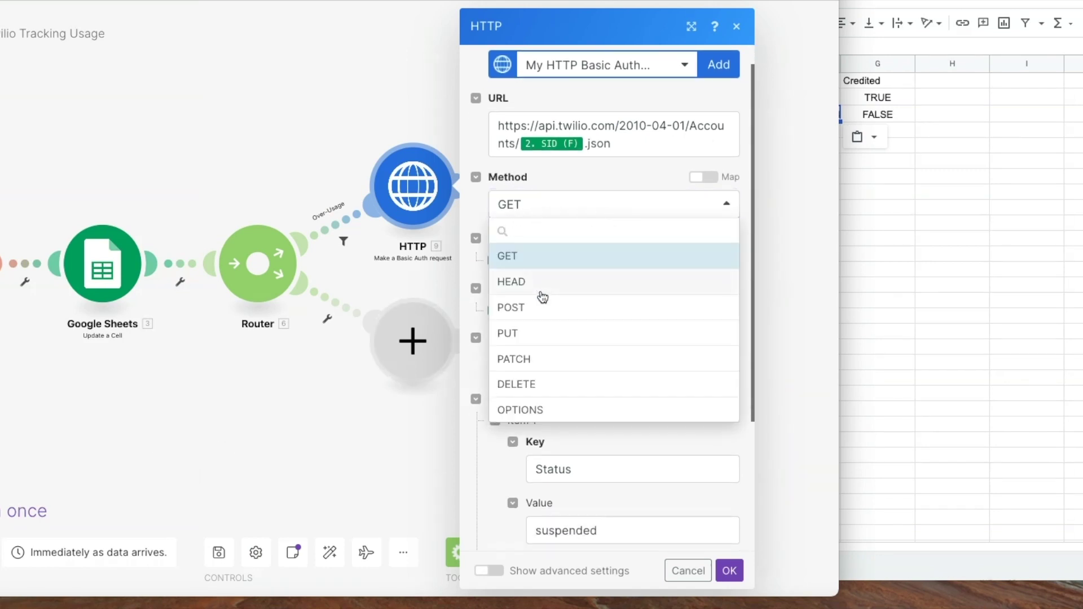
click(543, 310)
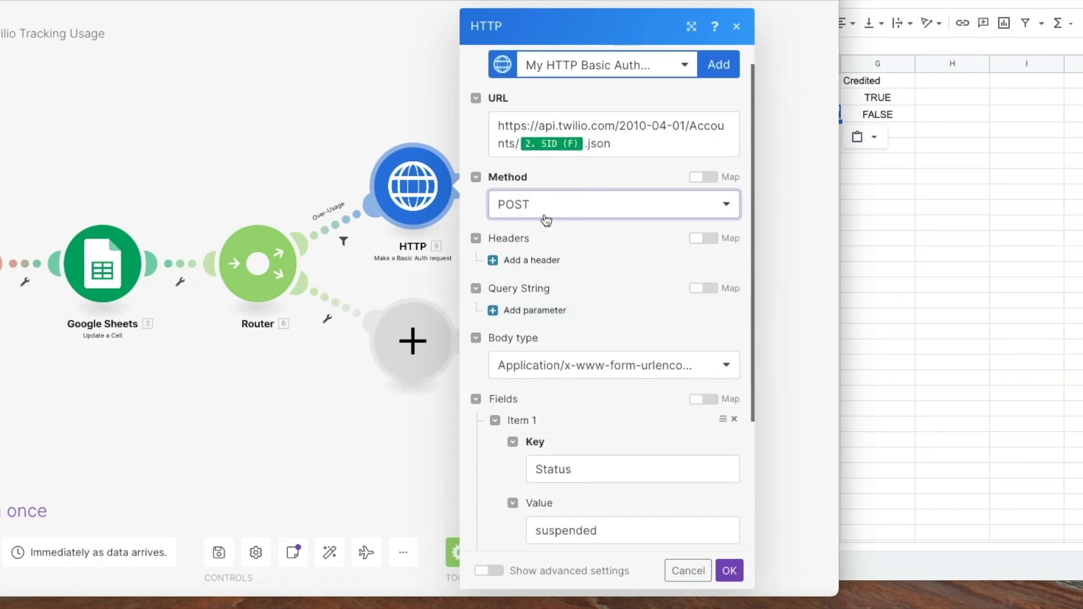
scroll(608, 224, down, 1)
scroll(608, 224, up, 1)
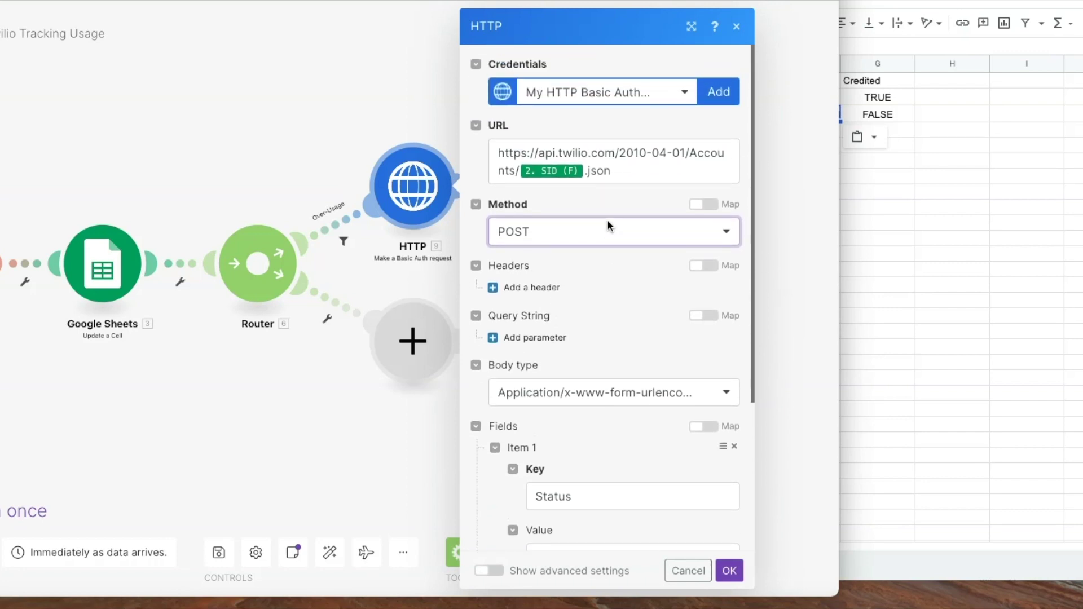
scroll(607, 223, down, 2)
scroll(624, 239, up, 3)
scroll(624, 144, down, 4)
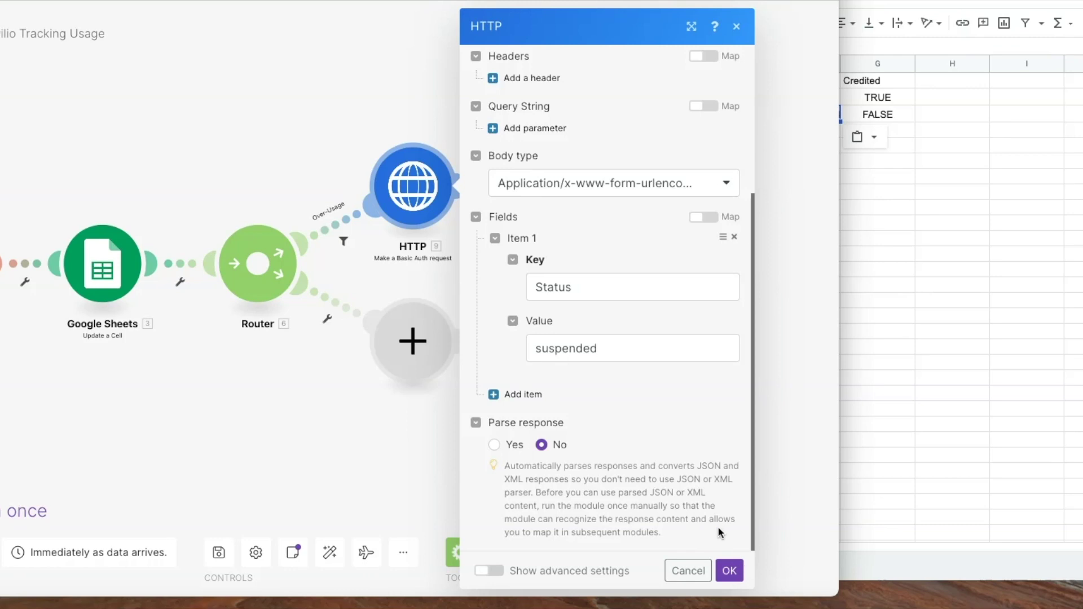
click(731, 571)
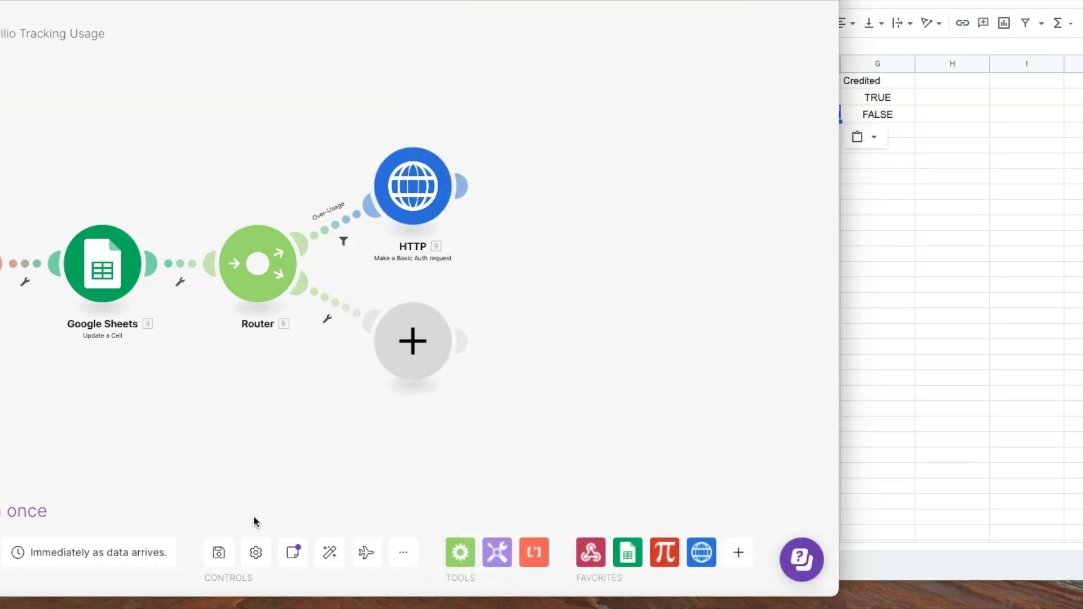
Save the scenario and start a single run that waits for incoming data
click(219, 552)
click(23, 511)
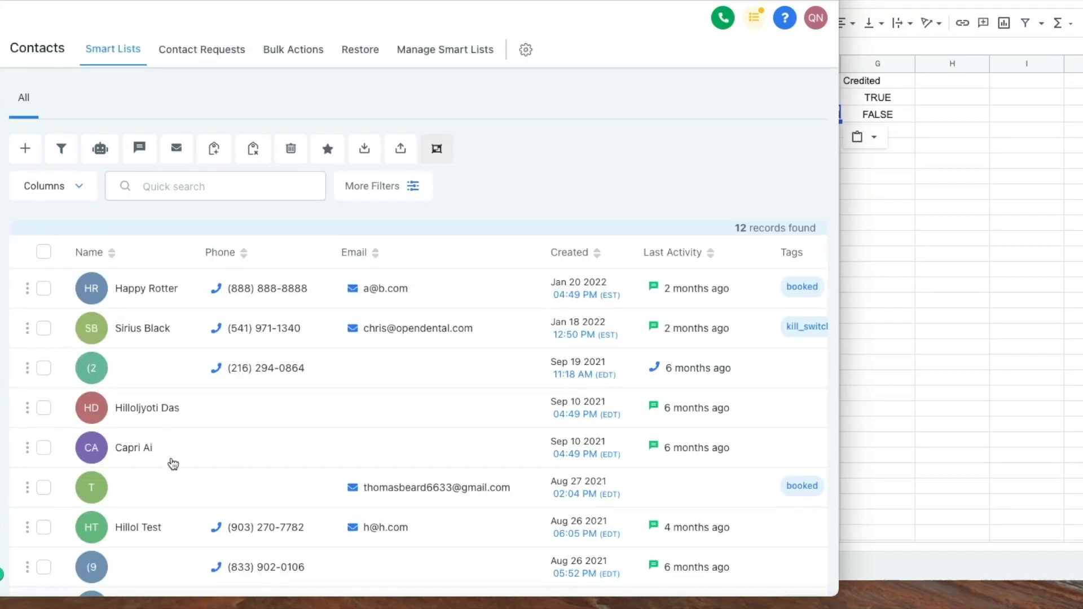
Open the test contact's conversation and send the SMS 'Hey' to trigger the Make run
click(171, 460)
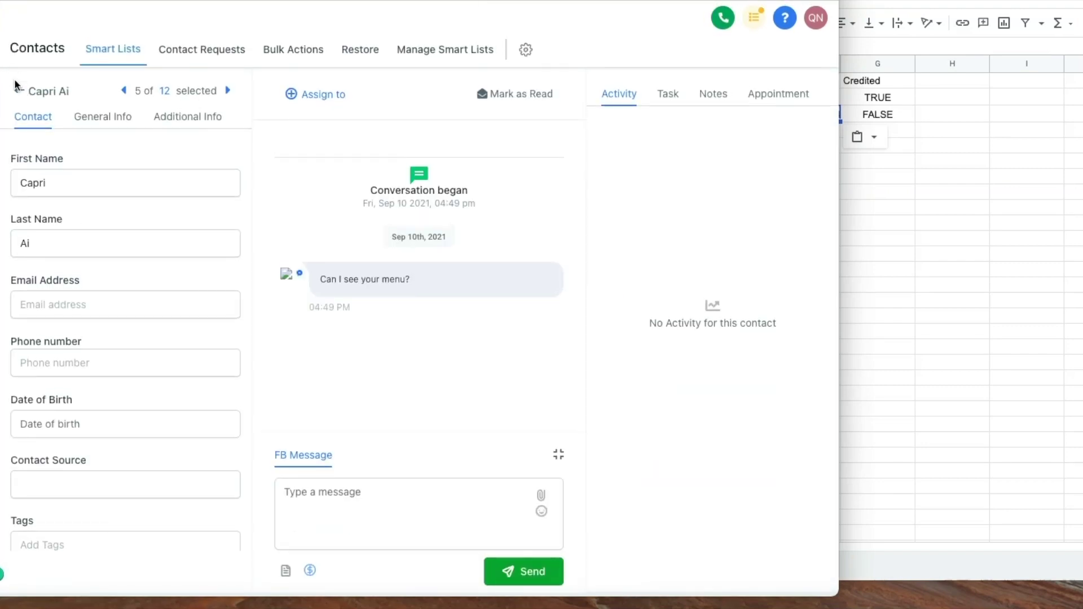
click(17, 87)
scroll(206, 319, down, 1)
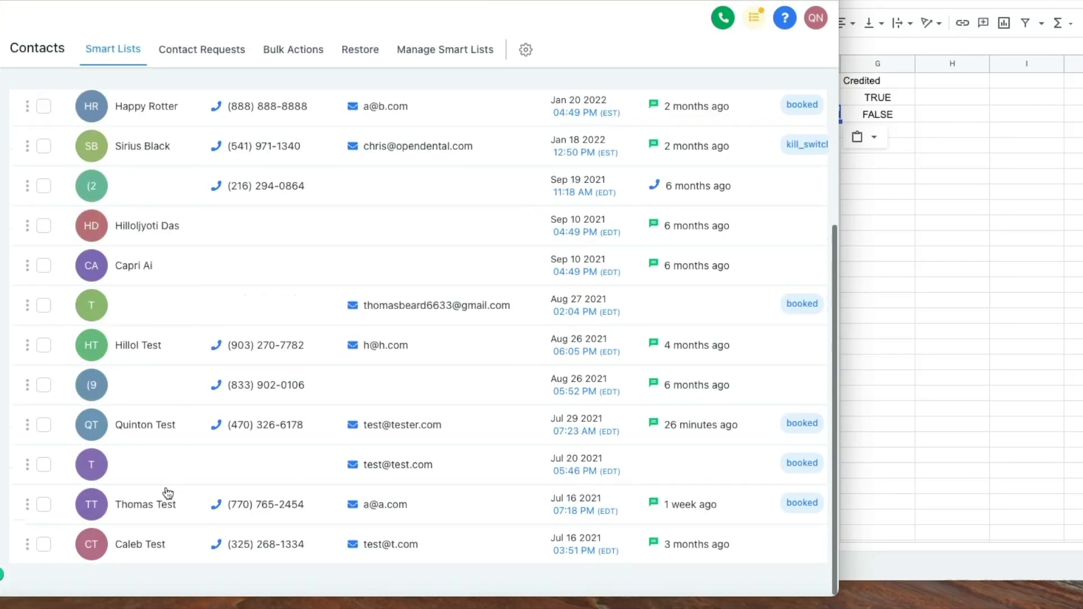
click(154, 444)
click(383, 484)
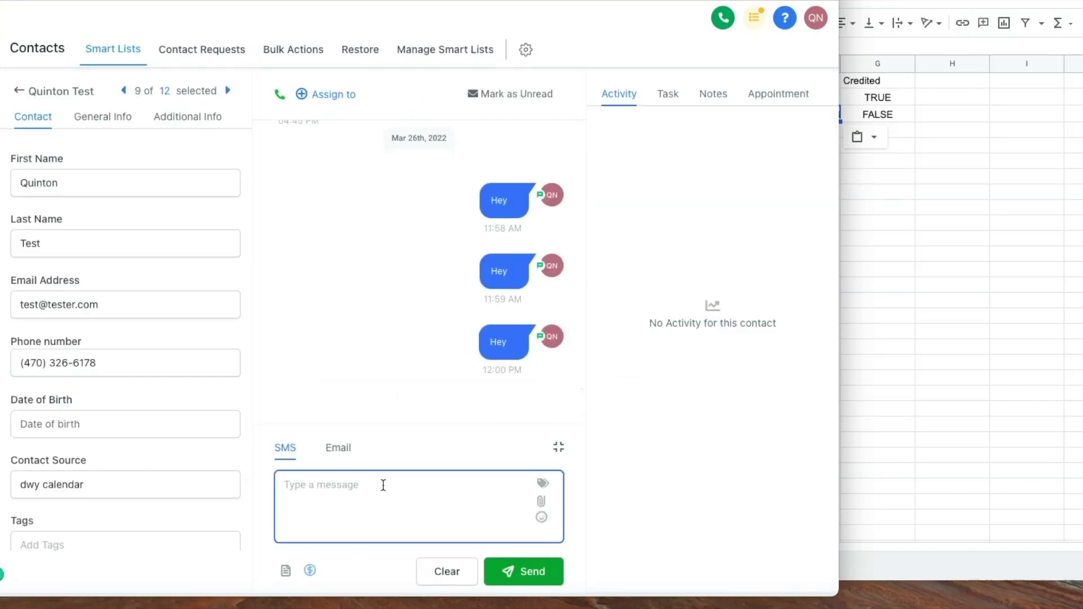
text(Hey)
key(Return)
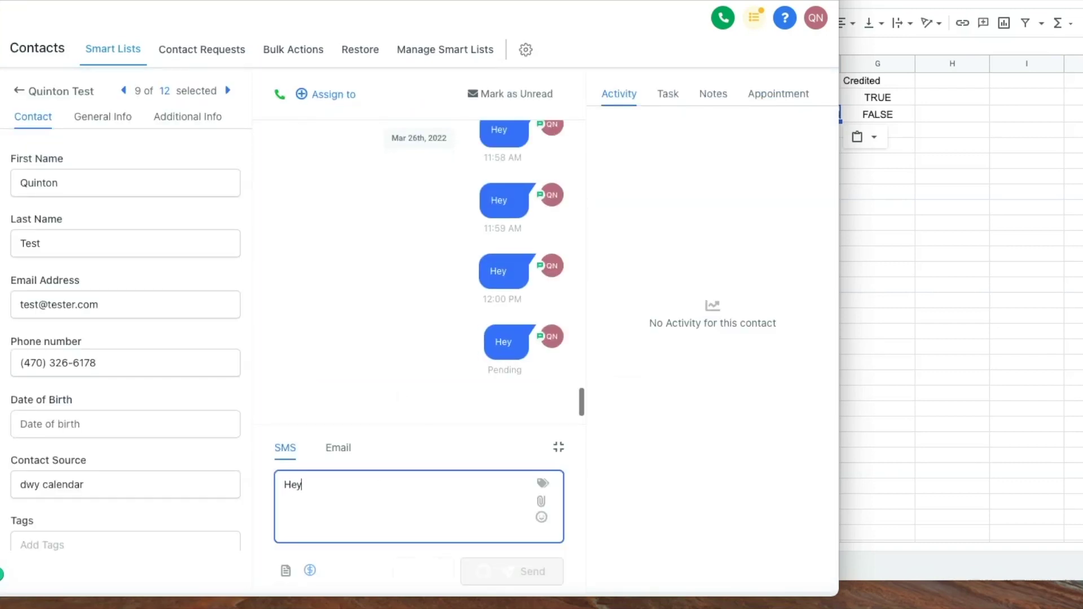
key(ctrl+Tab)
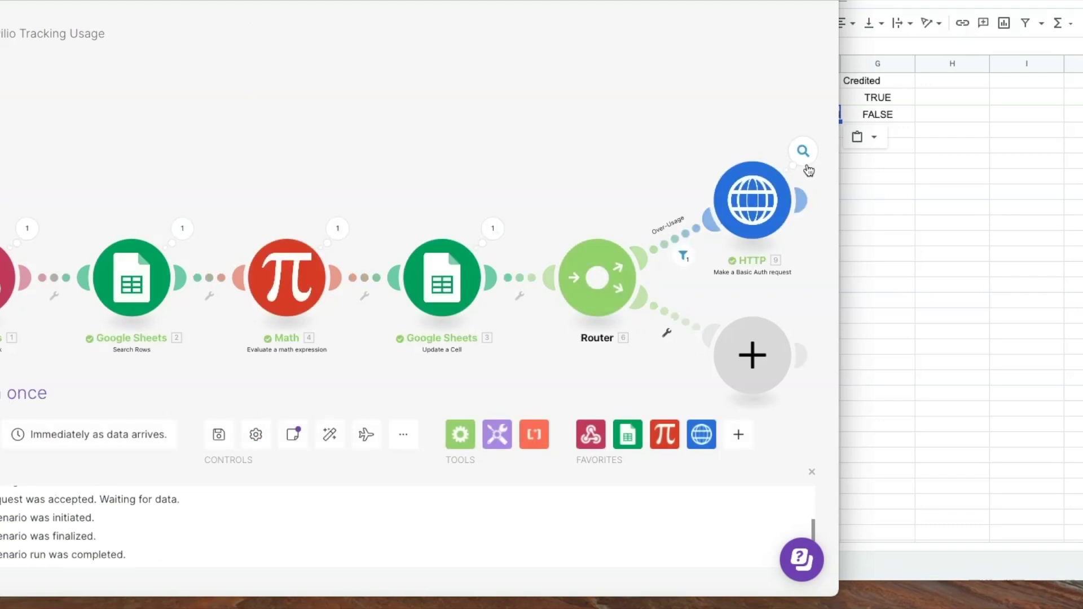
click(803, 151)
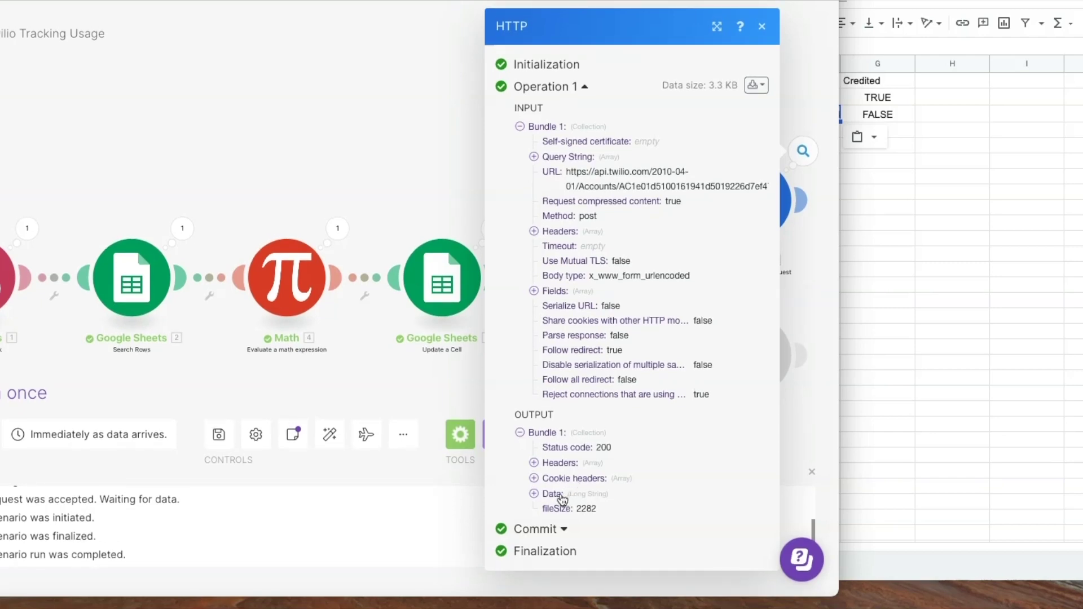
click(535, 496)
scroll(637, 479, down, 2)
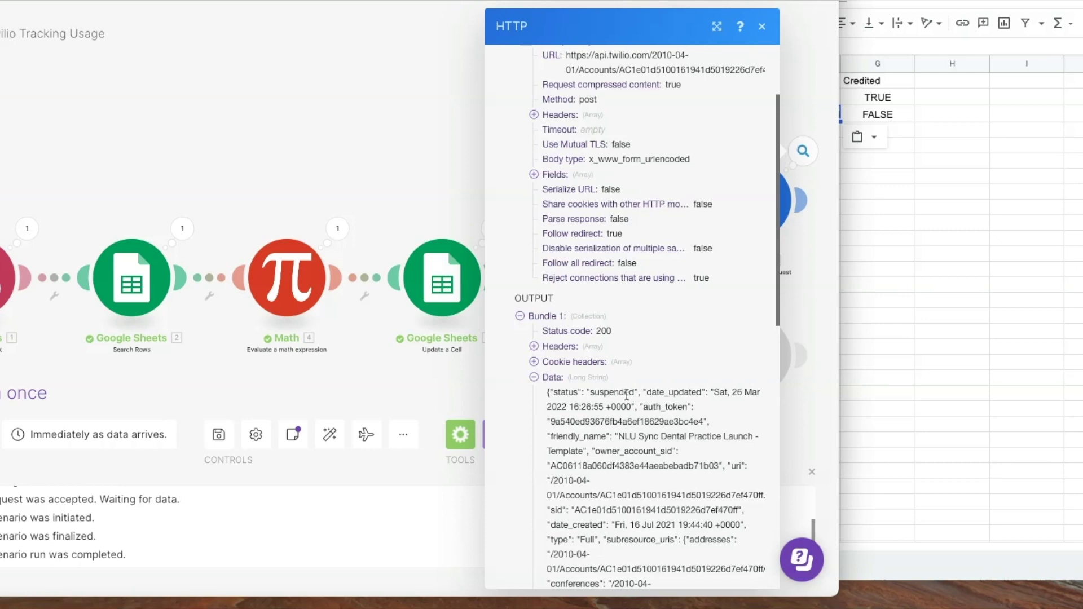
scroll(662, 446, down, 1)
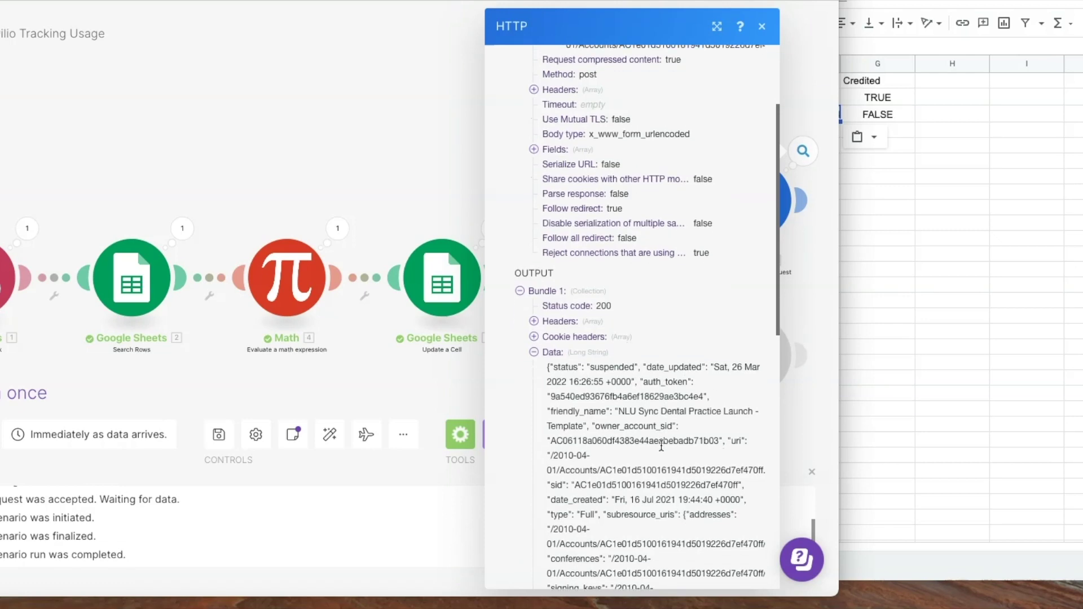
click(909, 175)
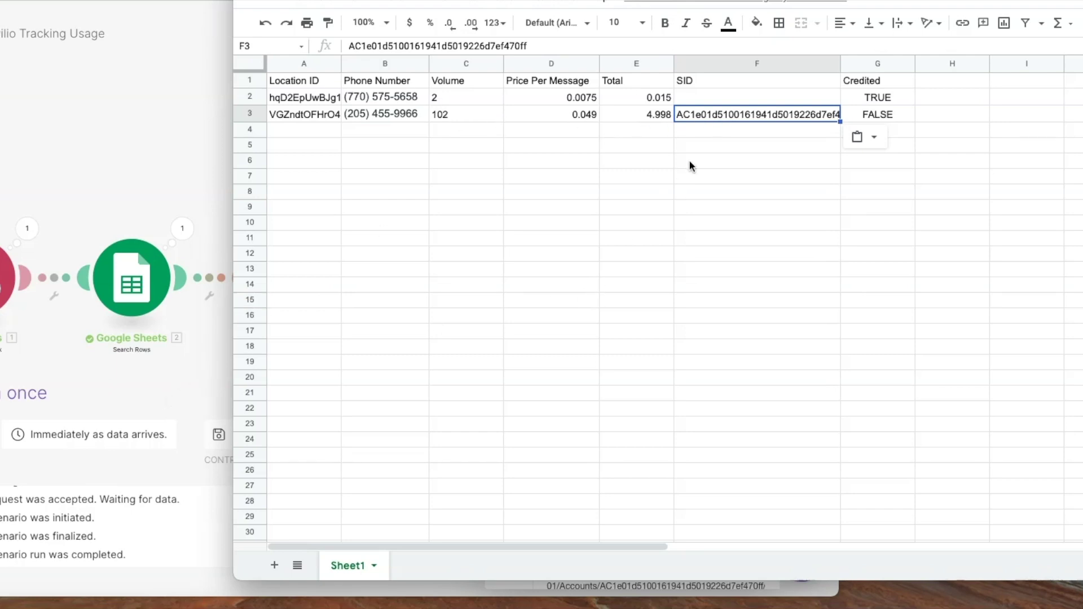
click(194, 386)
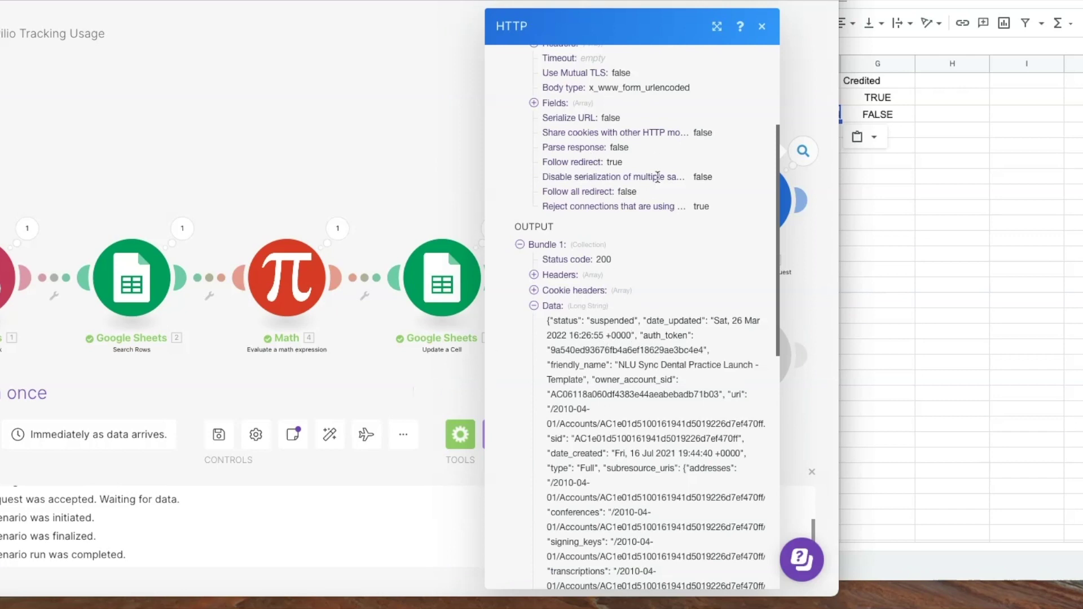
scroll(671, 339, down, 3)
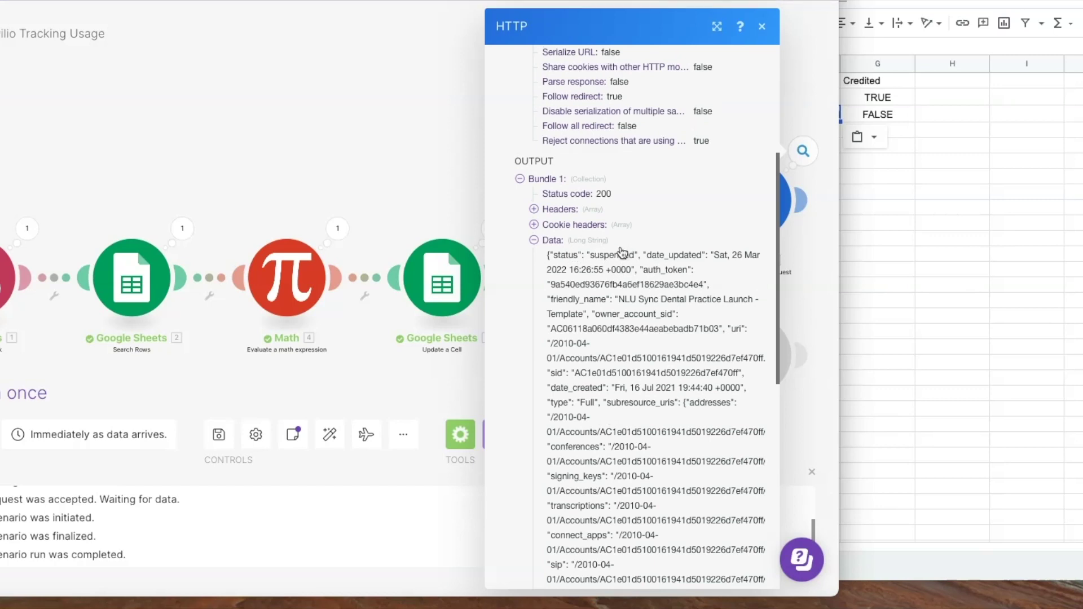
click(431, 354)
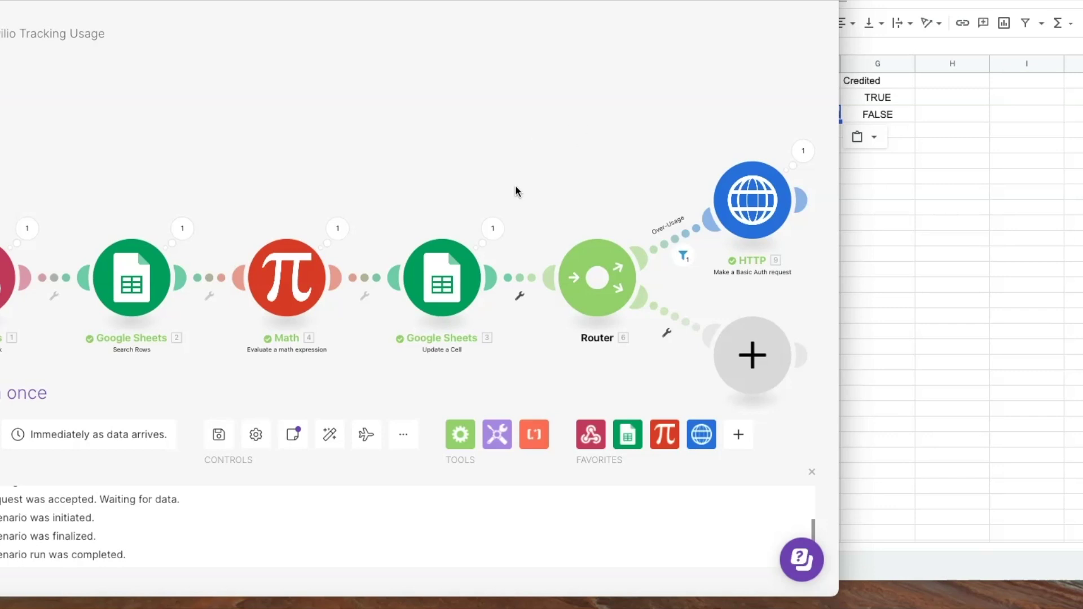
drag(597, 154, 499, 163)
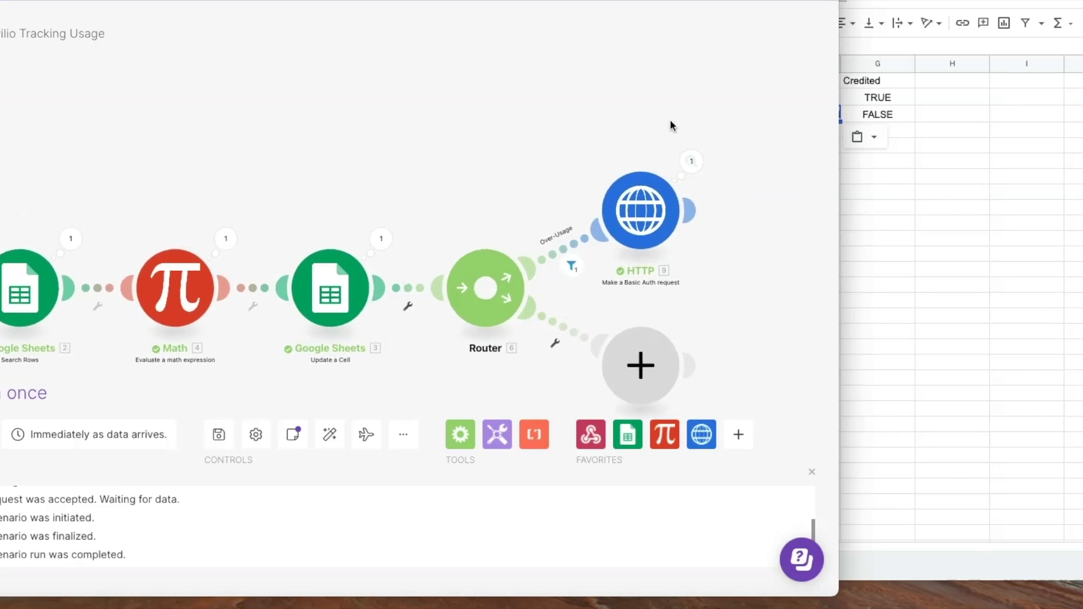